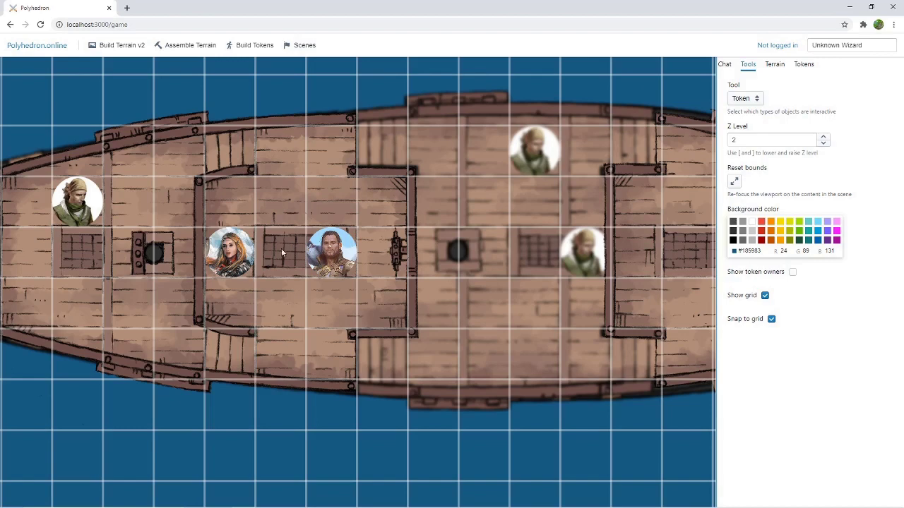
Step through the ship's levels, from crow's nest to bottom hold, ending on the upper deck
{"action": "scroll", "coordinate": [290, 232], "scroll_direction": "right", "scroll_amount": 1}
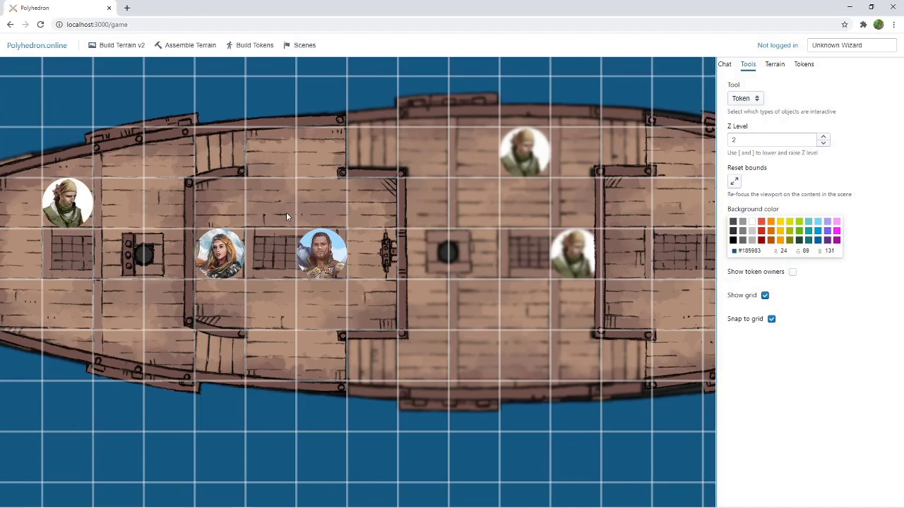
{"action": "key", "text": "bracketright"}
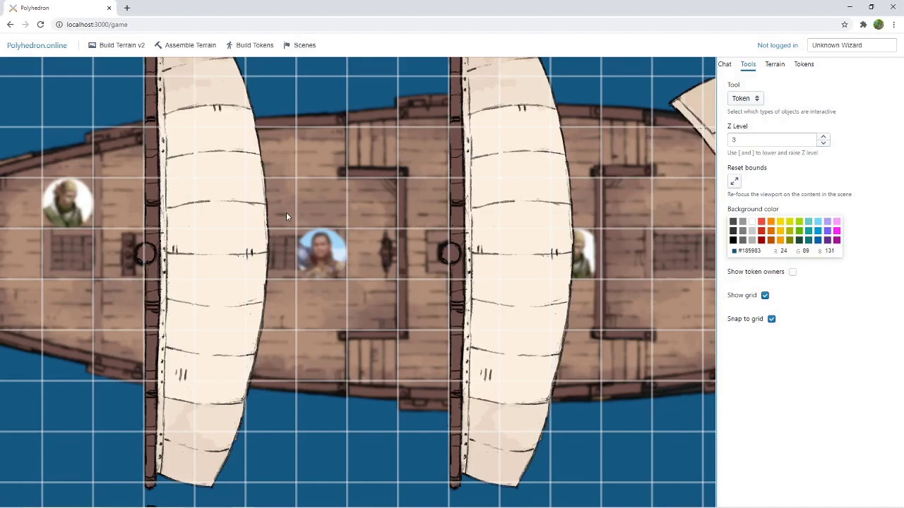
{"action": "key", "text": "bracketright"}
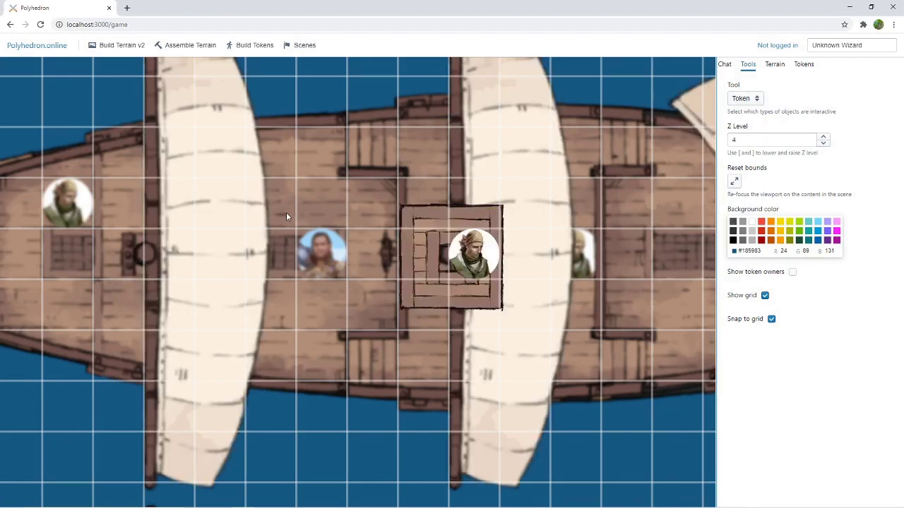
{"action": "key", "text": "bracketleft"}
{"action": "key", "text": "bracketleft"}
{"action": "key", "text": "bracketleft"}
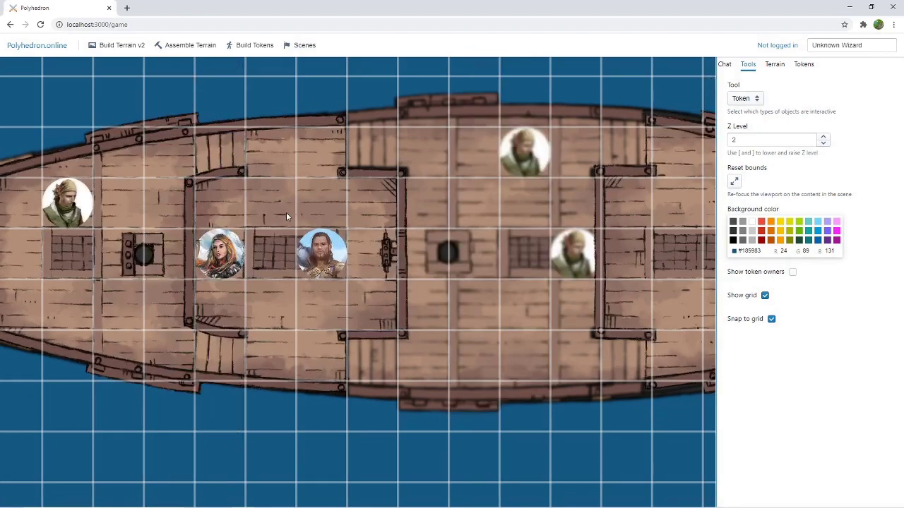
{"action": "key", "text": "bracketleft"}
{"action": "key", "text": "bracketright"}
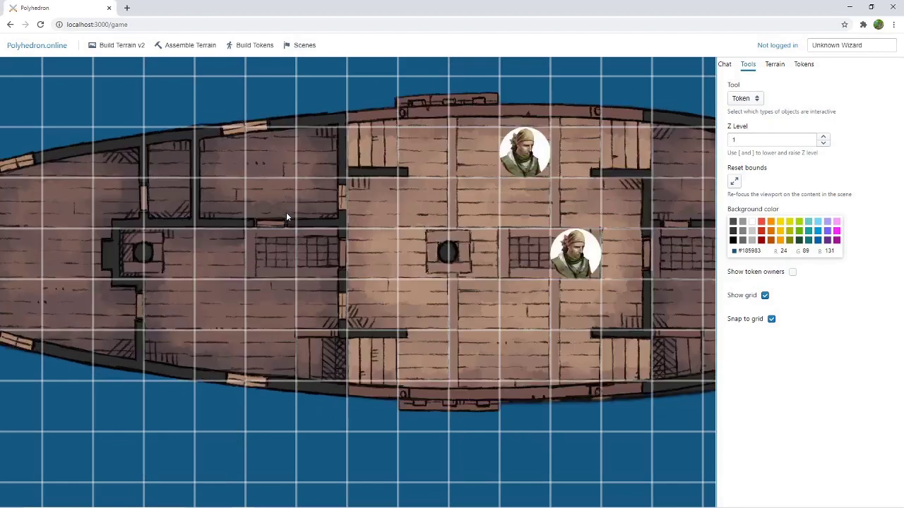
{"action": "key", "text": "bracketright"}
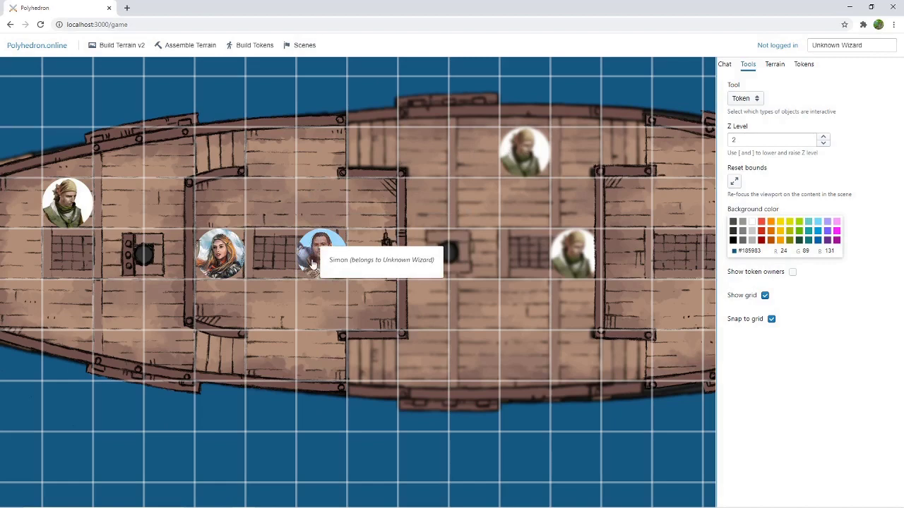
Move the bearded warrior token down a level and back, leaving it one square below its original spot
{"action": "left_click_drag", "start_coordinate": [312, 263], "coordinate": [417, 353]}
{"action": "right_click", "coordinate": [417, 353]}
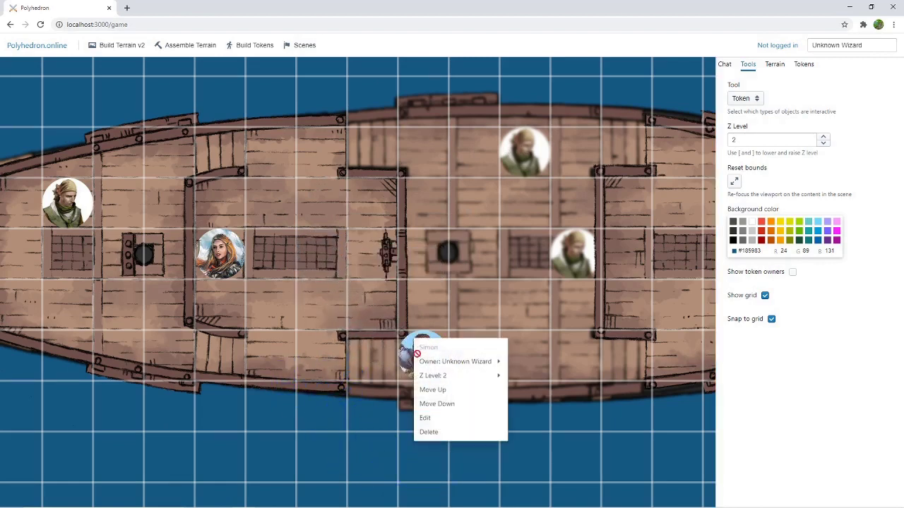
{"action": "left_click", "coordinate": [441, 404]}
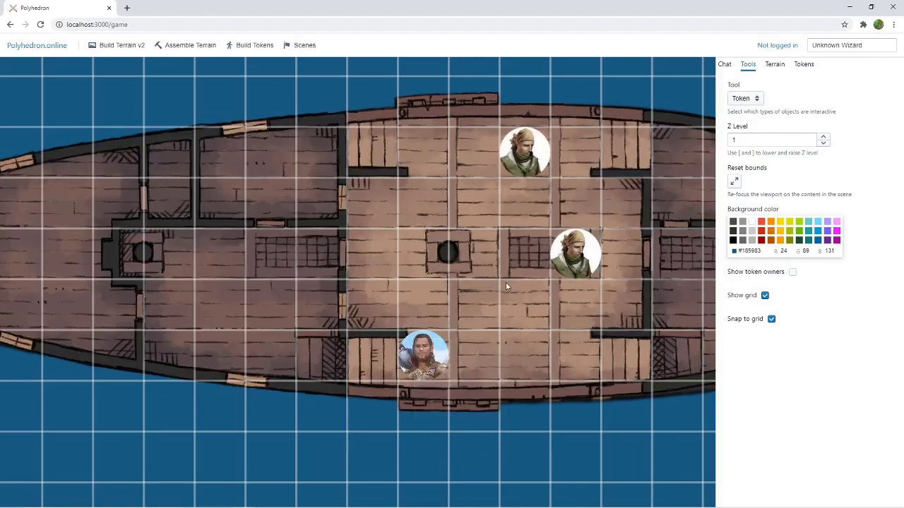
{"action": "right_click", "coordinate": [422, 361]}
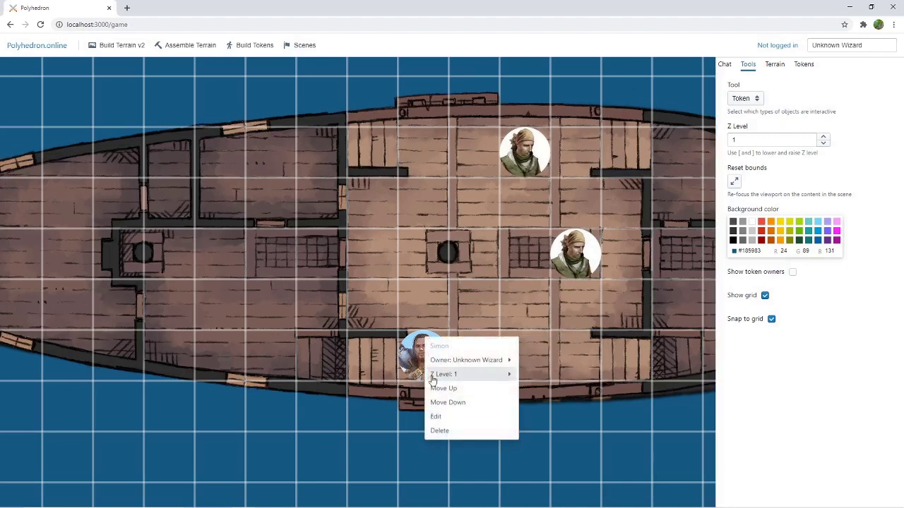
{"action": "left_click", "coordinate": [456, 396]}
{"action": "left_click_drag", "start_coordinate": [432, 364], "coordinate": [324, 306]}
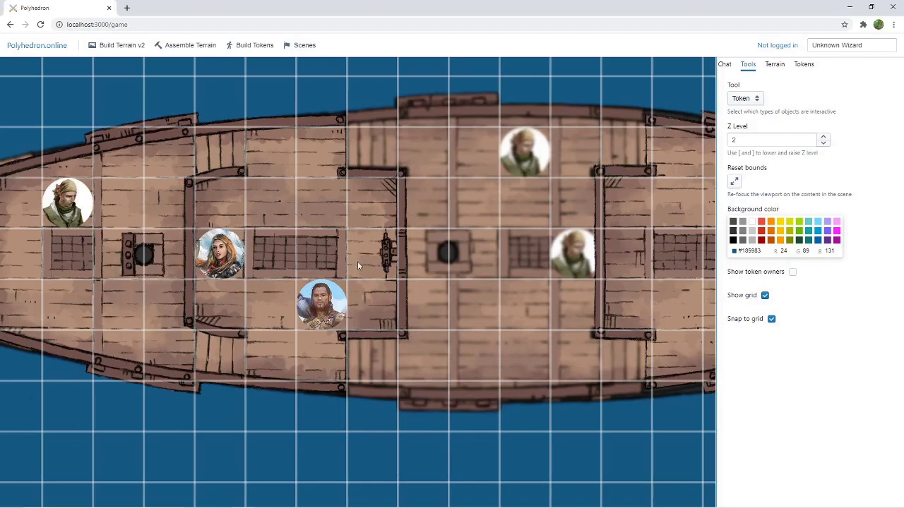
Zoom and pan the map so both ships are in view
{"action": "scroll", "coordinate": [359, 271], "scroll_direction": "down", "scroll_amount": 2}
{"action": "scroll", "coordinate": [361, 292], "scroll_direction": "down", "scroll_amount": 2}
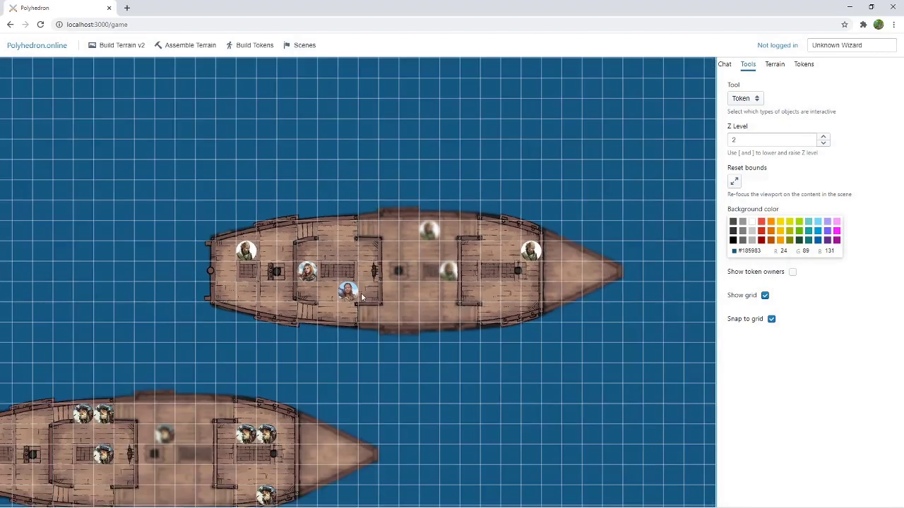
{"action": "left_click_drag", "start_coordinate": [306, 365], "coordinate": [433, 264]}
{"action": "scroll", "coordinate": [348, 274], "scroll_direction": "up", "scroll_amount": 2}
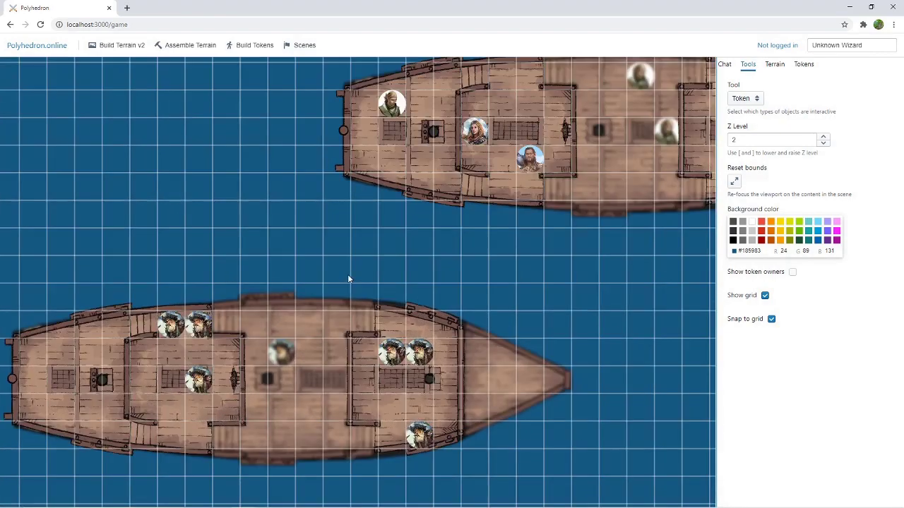
{"action": "left_click_drag", "start_coordinate": [304, 270], "coordinate": [318, 249]}
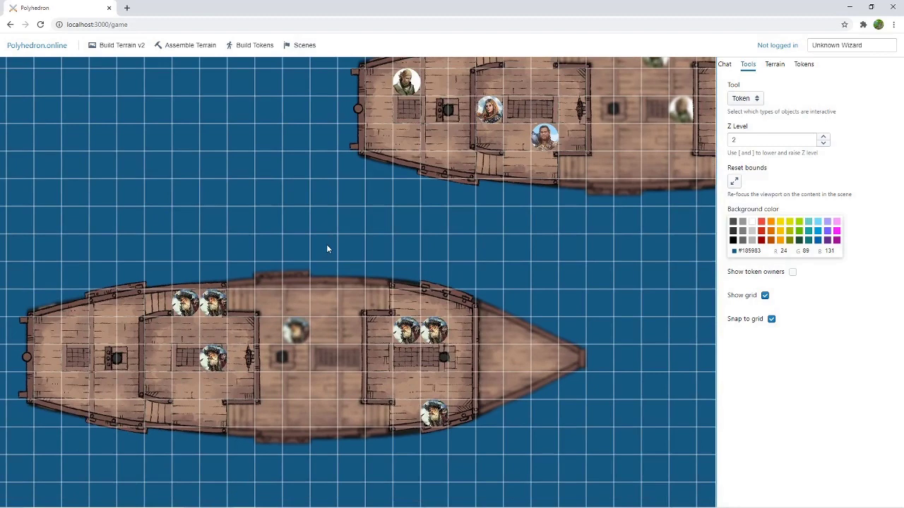
{"action": "scroll", "coordinate": [328, 246], "scroll_direction": "up", "scroll_amount": 1}
{"action": "scroll", "coordinate": [403, 274], "scroll_direction": "up", "scroll_amount": 1}
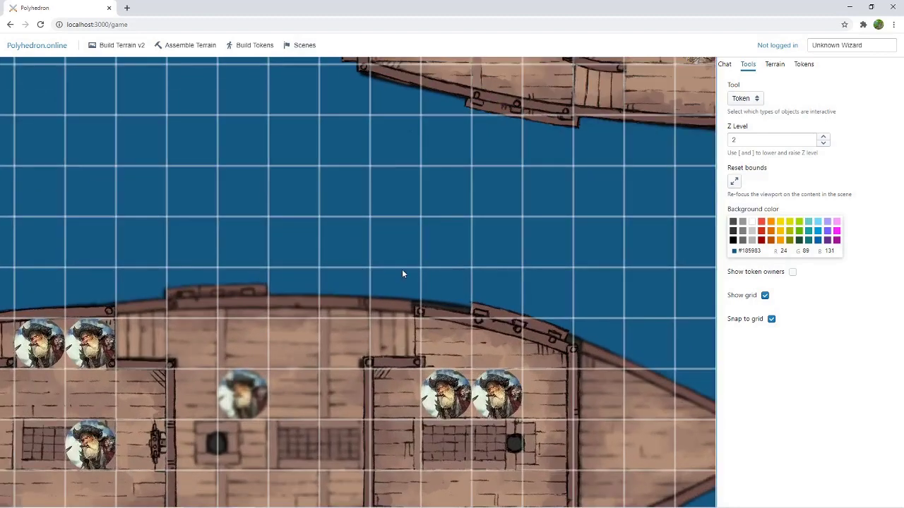
{"action": "scroll", "coordinate": [402, 235], "scroll_direction": "down", "scroll_amount": 2}
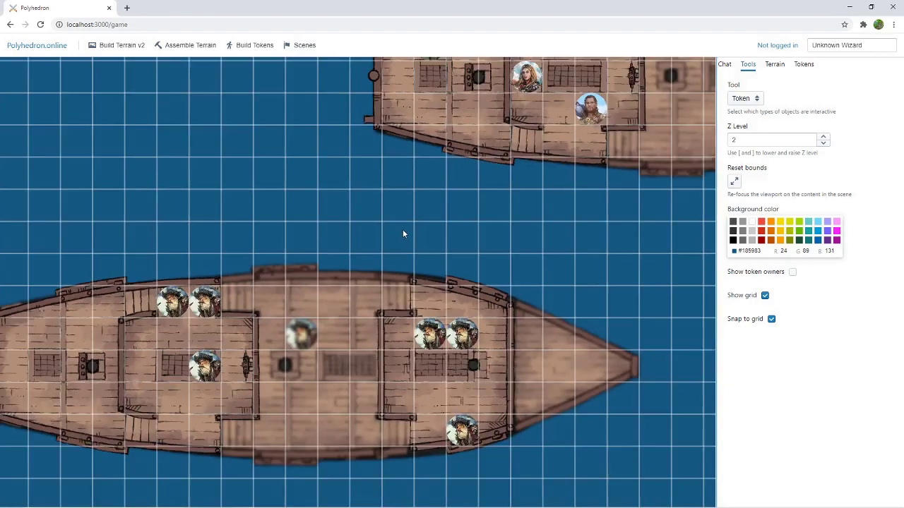
{"action": "left_click_drag", "start_coordinate": [398, 210], "coordinate": [382, 217]}
Move a pirate token up one square and put the warrior token onto the pirate ship
{"action": "scroll", "coordinate": [382, 216], "scroll_direction": "down", "scroll_amount": 1}
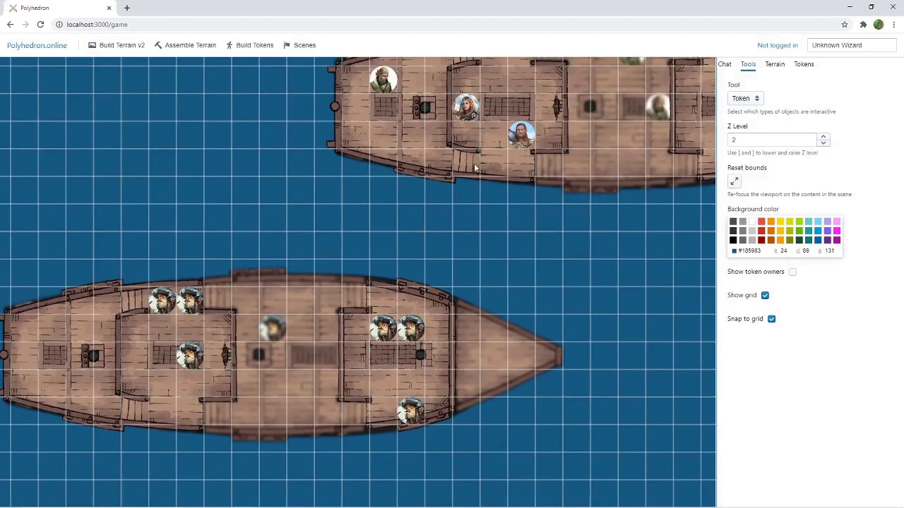
{"action": "left_click_drag", "start_coordinate": [379, 315], "coordinate": [378, 289]}
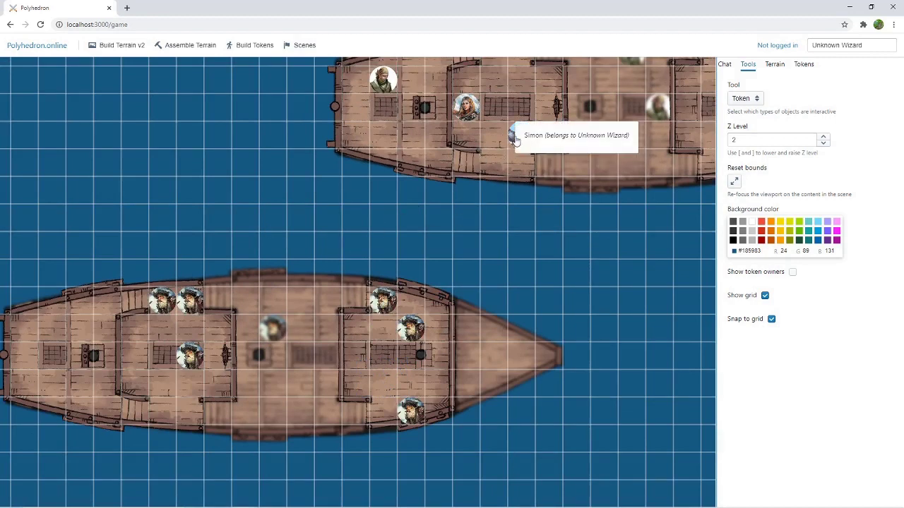
{"action": "left_click_drag", "start_coordinate": [516, 139], "coordinate": [432, 333]}
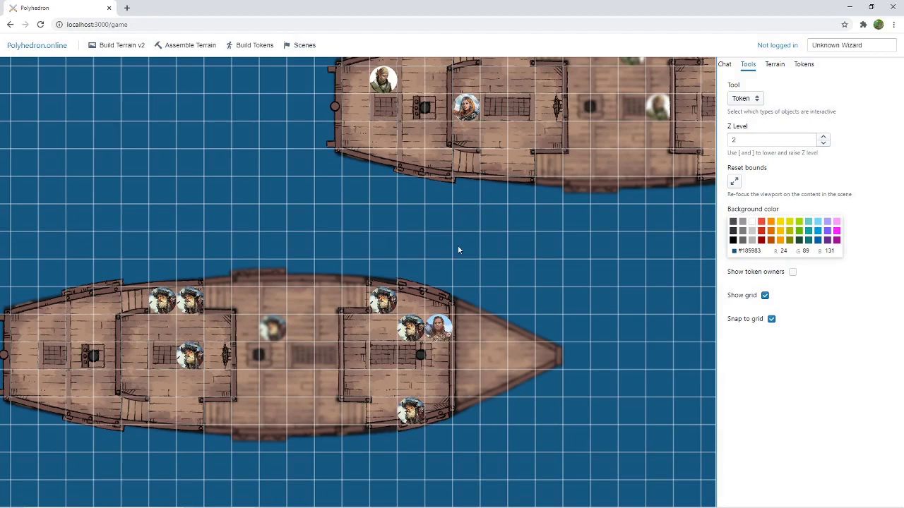
In Terrain mode, align the pirate ship directly below the first ship
{"action": "left_click", "coordinate": [734, 100]}
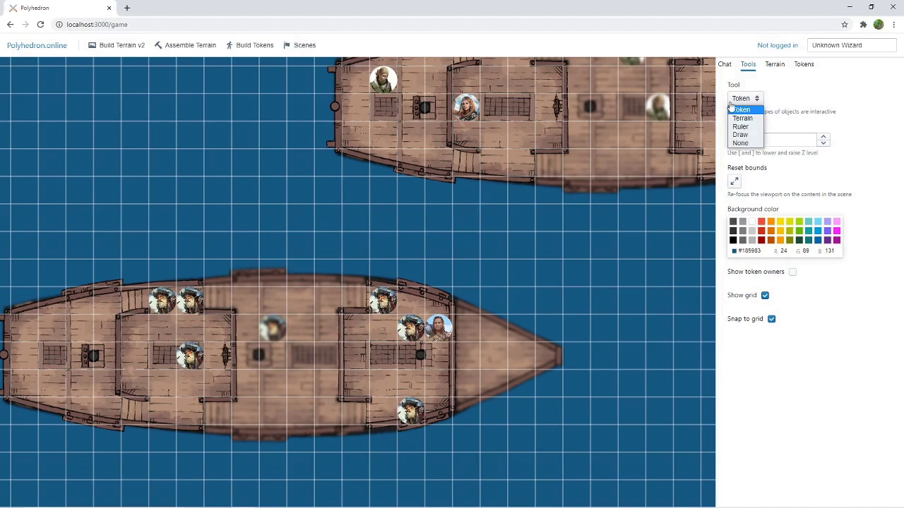
{"action": "left_click", "coordinate": [742, 117]}
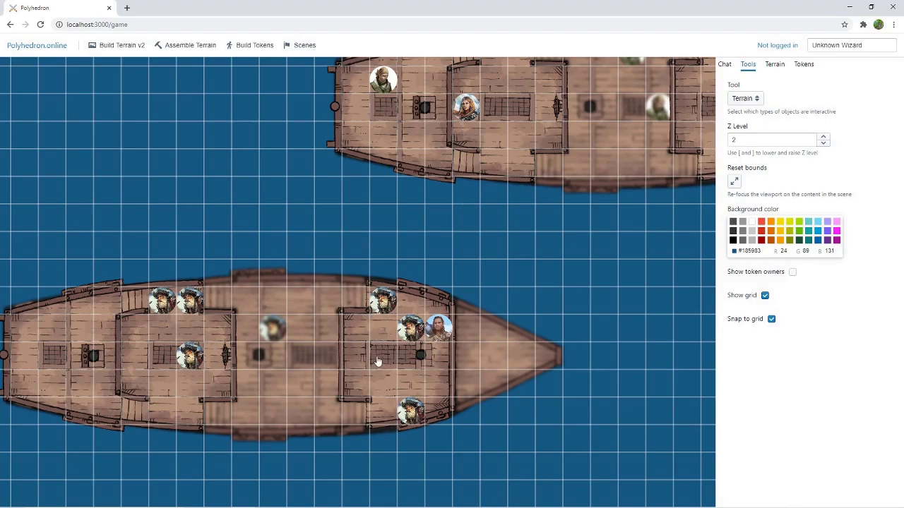
{"action": "left_click_drag", "start_coordinate": [377, 361], "coordinate": [593, 294]}
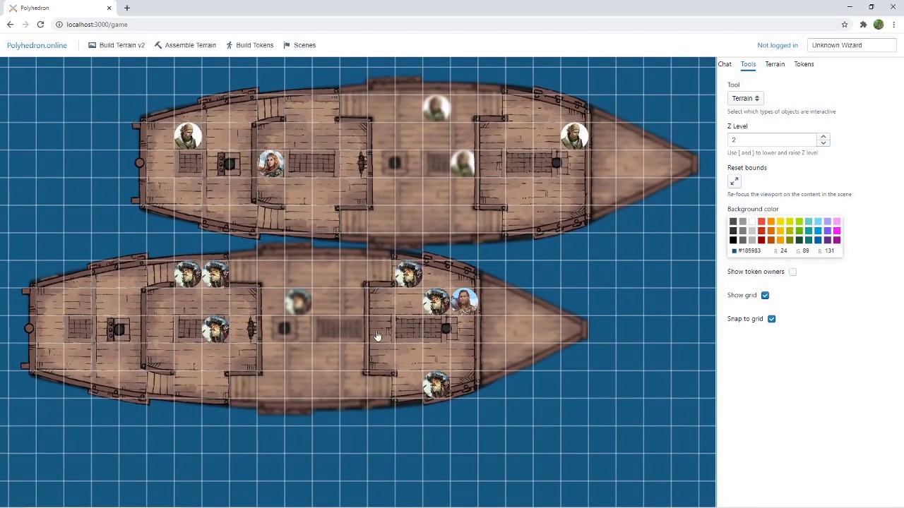
{"action": "left_click_drag", "start_coordinate": [377, 337], "coordinate": [462, 355]}
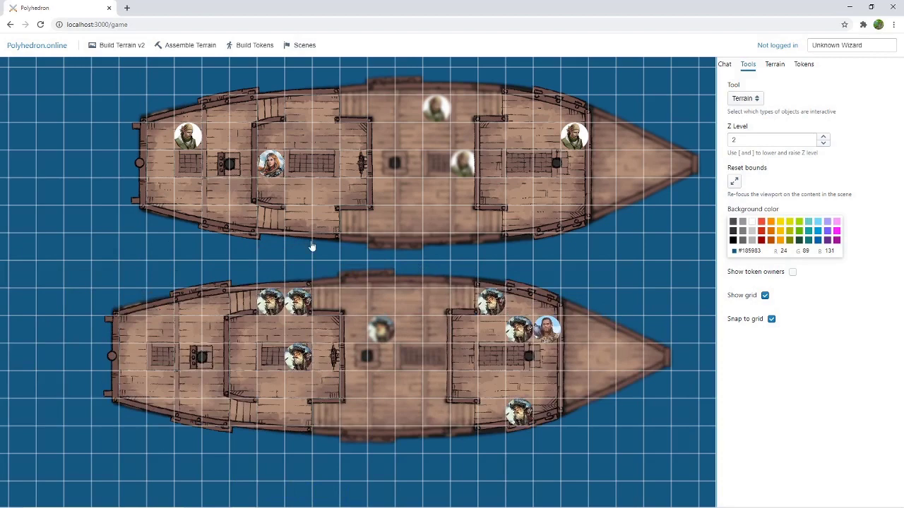
{"action": "mouse_move", "coordinate": [244, 199]}
{"action": "left_mouse_down"}
{"action": "mouse_move", "coordinate": [192, 196]}
{"action": "mouse_move", "coordinate": [260, 202]}
{"action": "left_mouse_up"}
Return to Token mode and move a pirate token down one square
{"action": "left_click", "coordinate": [742, 99]}
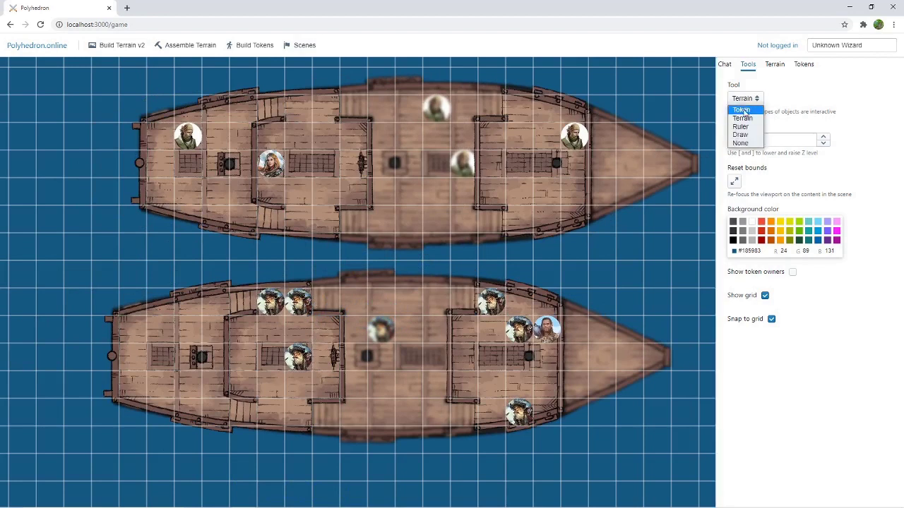
{"action": "left_click", "coordinate": [737, 109]}
{"action": "left_click_drag", "start_coordinate": [501, 300], "coordinate": [497, 329]}
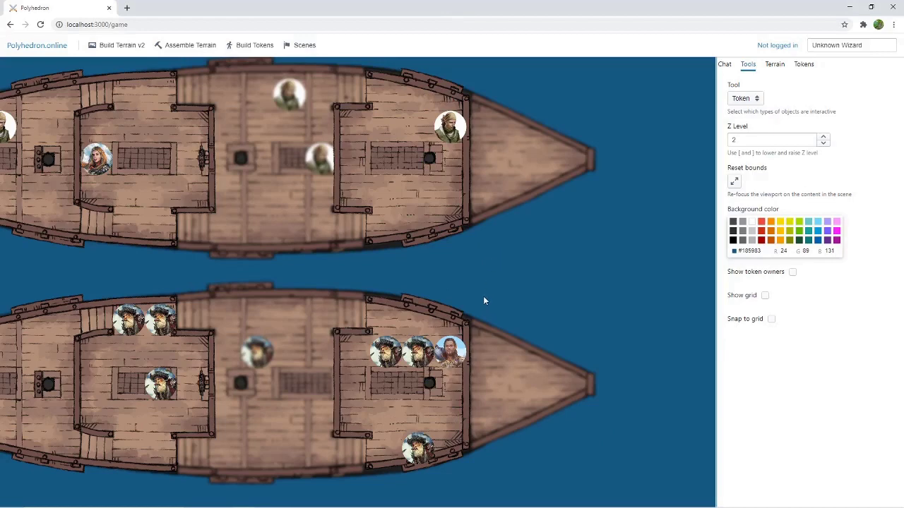
{"action": "scroll", "coordinate": [434, 380], "scroll_direction": "up", "scroll_amount": 5}
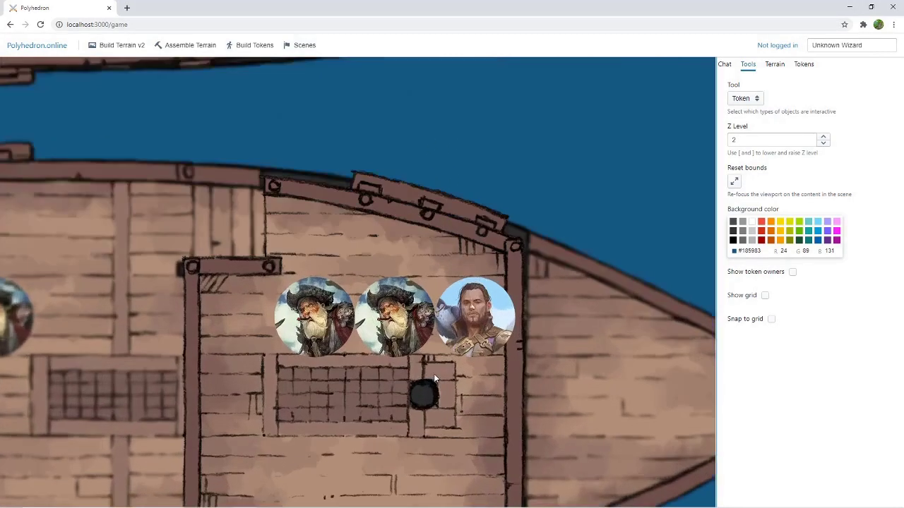
{"action": "scroll", "coordinate": [434, 368], "scroll_direction": "down", "scroll_amount": 10}
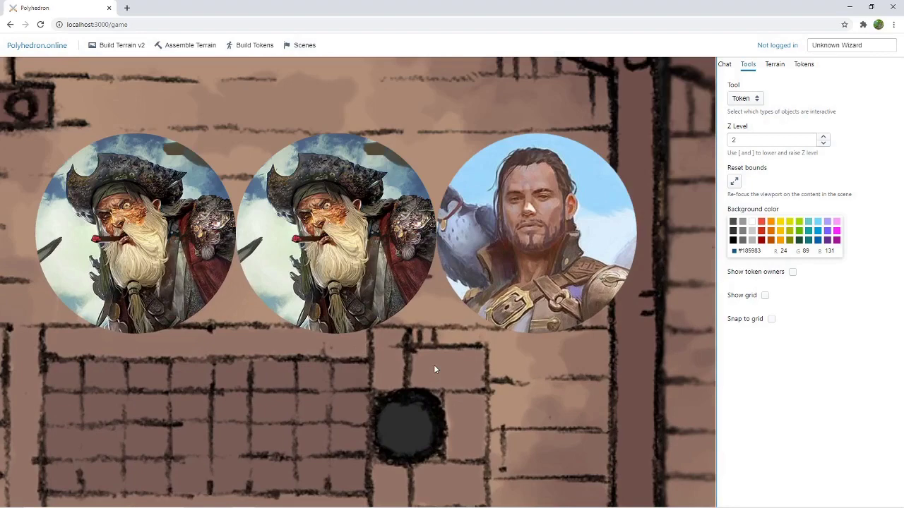
{"action": "scroll", "coordinate": [434, 368], "scroll_direction": "down", "scroll_amount": 5}
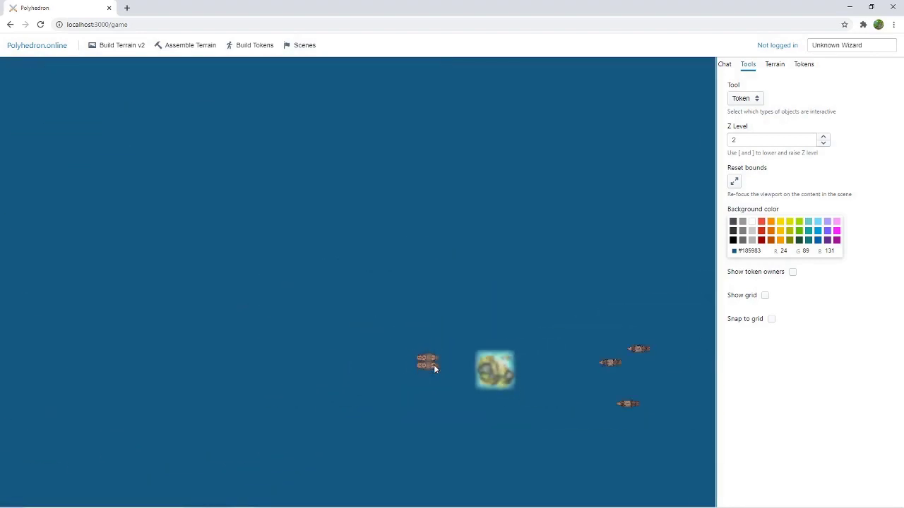
{"action": "scroll", "coordinate": [434, 369], "scroll_direction": "up", "scroll_amount": 10}
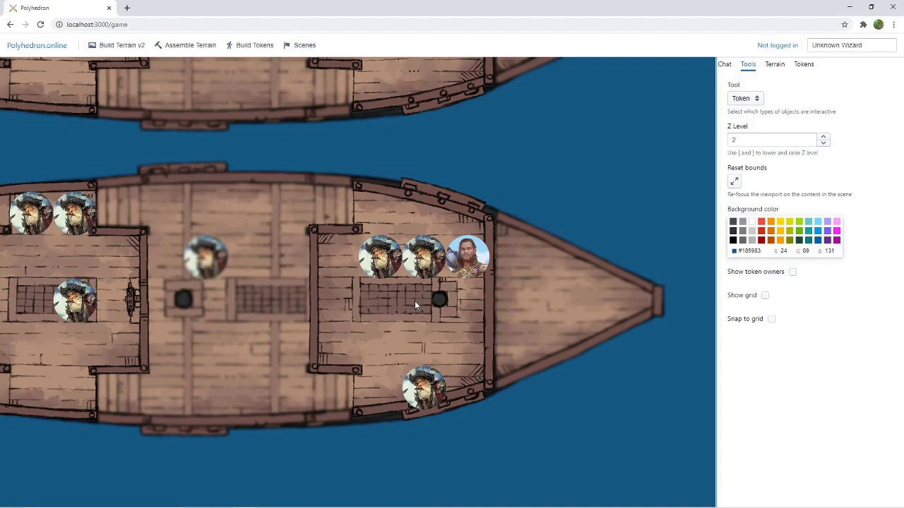
{"action": "scroll", "coordinate": [415, 301], "scroll_direction": "down", "scroll_amount": 10}
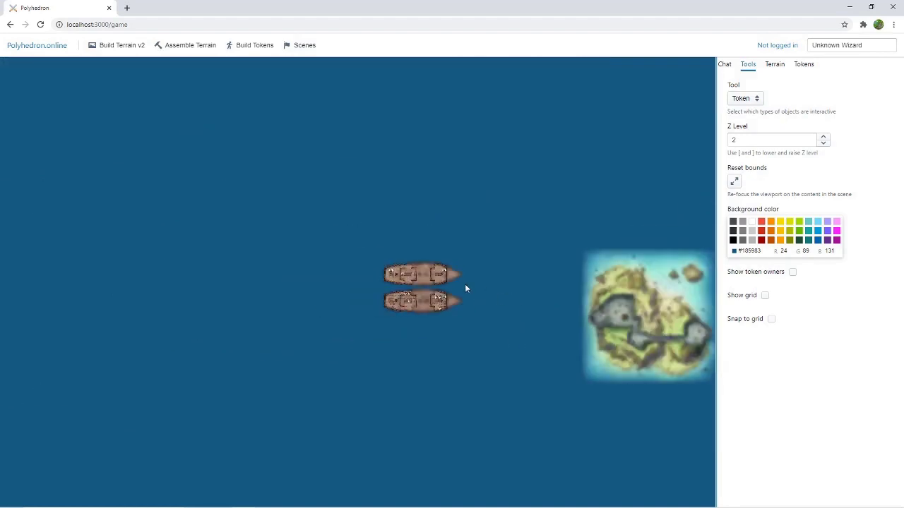
{"action": "left_click_drag", "start_coordinate": [465, 288], "coordinate": [46, 193]}
{"action": "scroll", "coordinate": [365, 326], "scroll_direction": "up", "scroll_amount": 6}
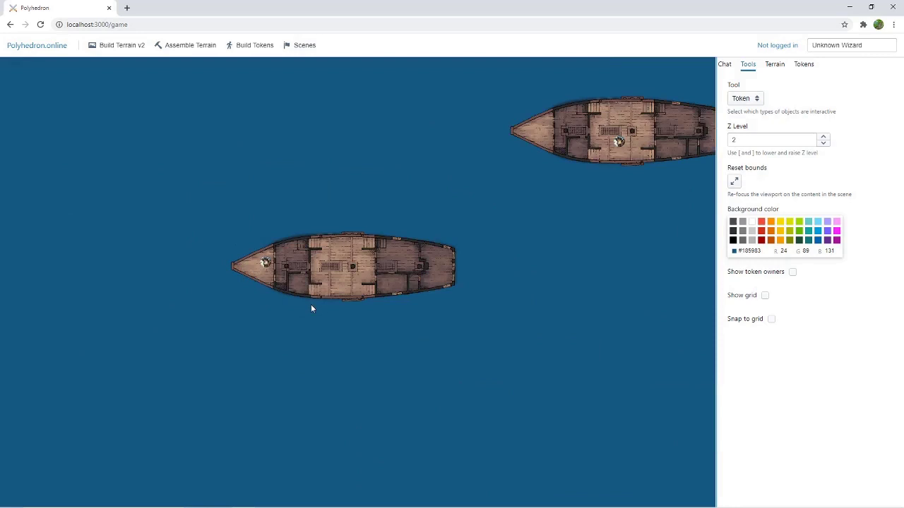
{"action": "scroll", "coordinate": [312, 307], "scroll_direction": "up", "scroll_amount": 4}
{"action": "key", "text": "bracketright"}
{"action": "key", "text": "bracketright"}
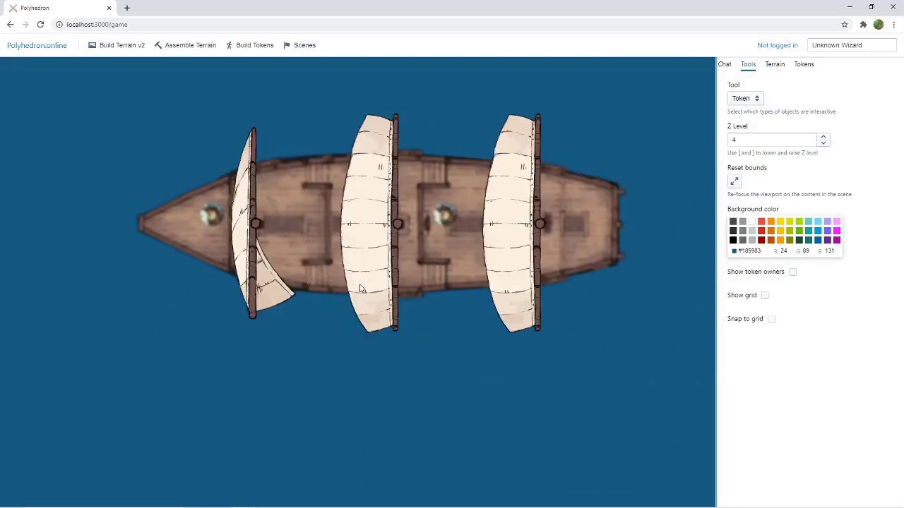
{"action": "key", "text": "bracketleft"}
{"action": "key", "text": "bracketleft"}
{"action": "scroll", "coordinate": [364, 283], "scroll_direction": "down", "scroll_amount": 3}
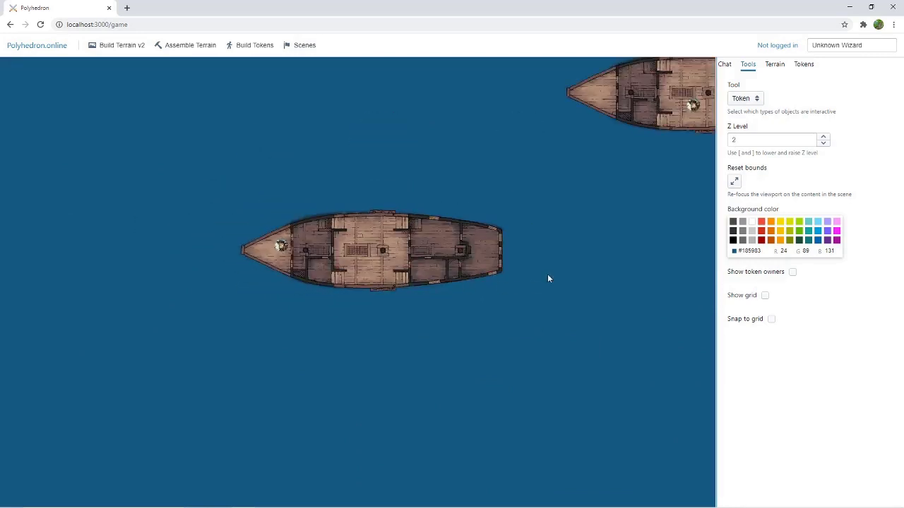
{"action": "right_click_drag", "start_coordinate": [547, 279], "coordinate": [317, 413]}
{"action": "scroll", "coordinate": [462, 234], "scroll_direction": "up", "scroll_amount": 4}
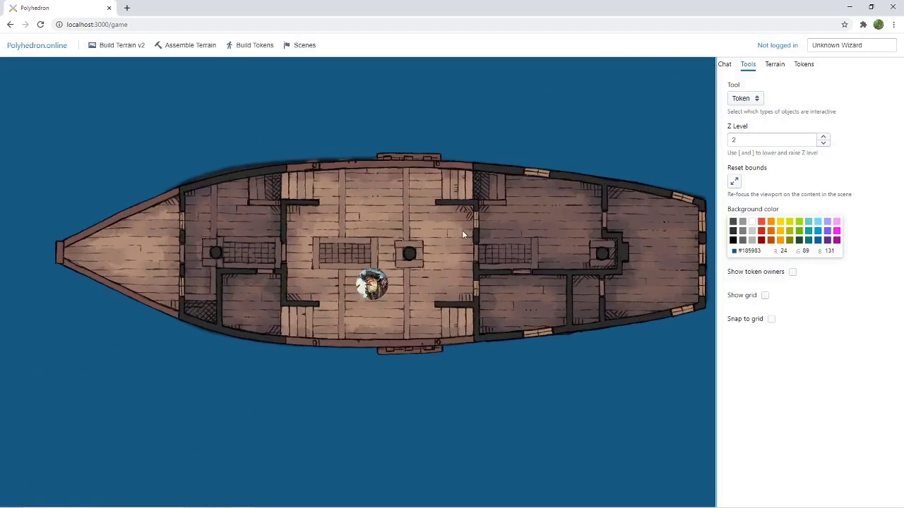
{"action": "scroll", "coordinate": [462, 230], "scroll_direction": "down", "scroll_amount": 4}
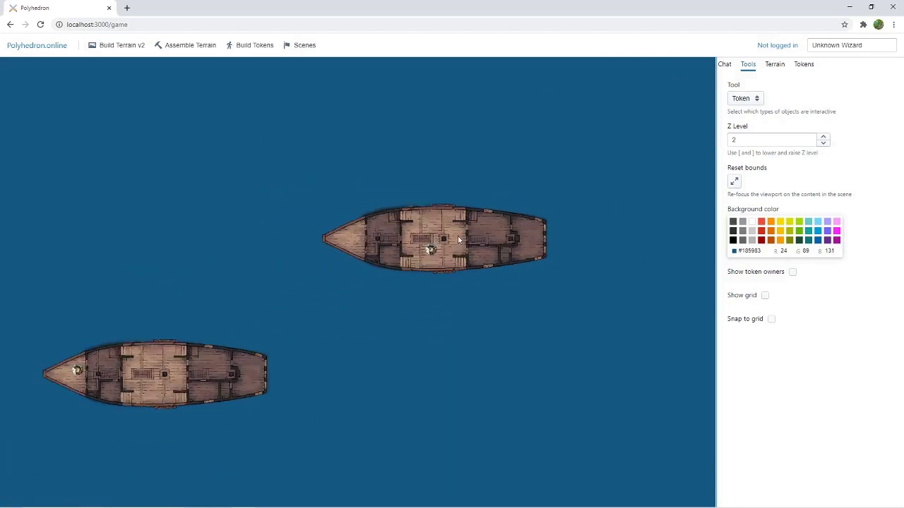
Set the Tool to Terrain and move the ships to the top and lower centre of the map
{"action": "left_click", "coordinate": [745, 99]}
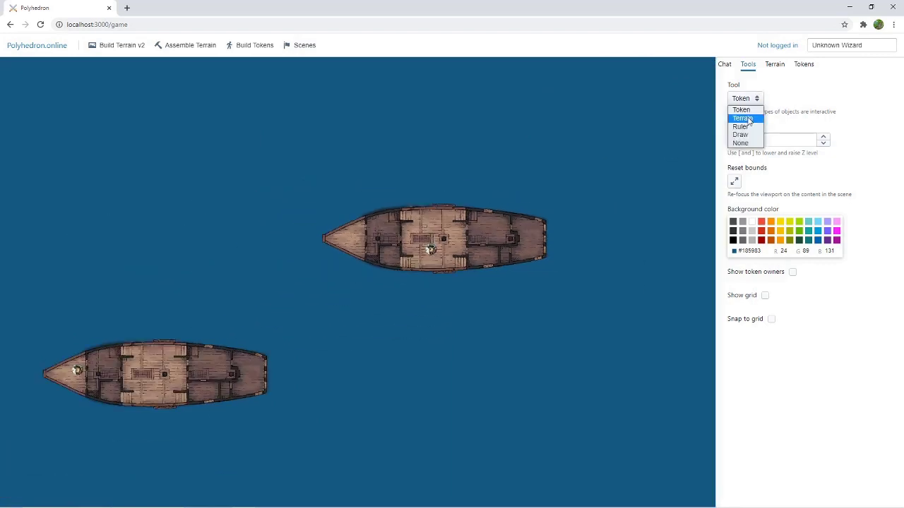
{"action": "left_click", "coordinate": [739, 118]}
{"action": "left_click_drag", "start_coordinate": [456, 237], "coordinate": [294, 152]}
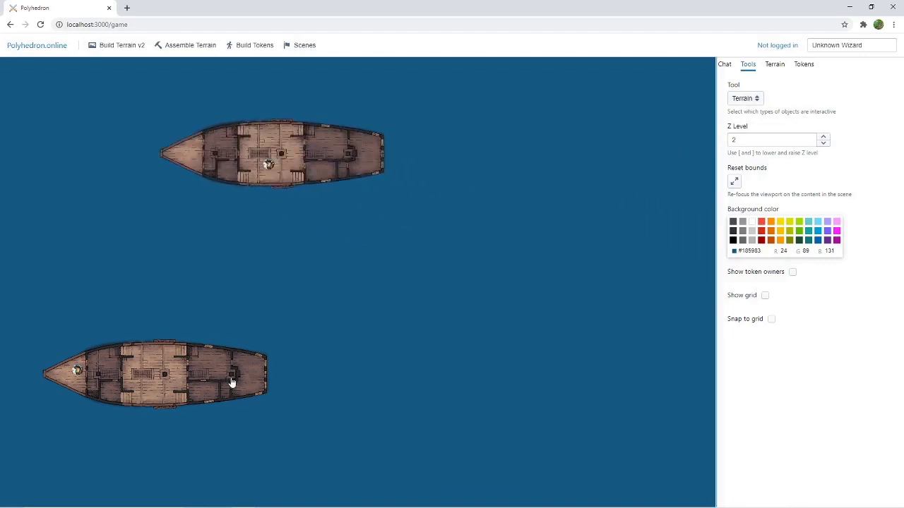
{"action": "left_click_drag", "start_coordinate": [162, 398], "coordinate": [473, 358]}
Zoom out and pan until the walled island fortress is in view
{"action": "scroll", "coordinate": [332, 326], "scroll_direction": "down", "scroll_amount": 2}
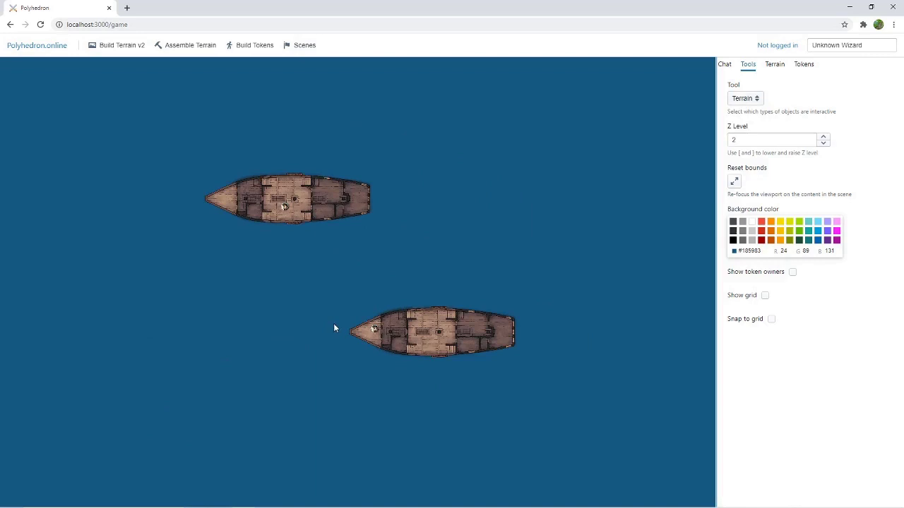
{"action": "scroll", "coordinate": [280, 371], "scroll_direction": "down", "scroll_amount": 3}
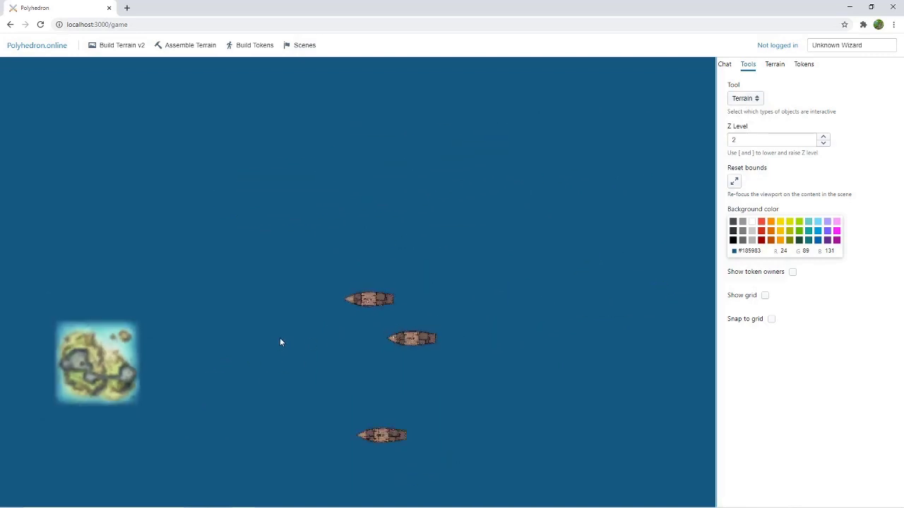
{"action": "left_click_drag", "start_coordinate": [233, 389], "coordinate": [494, 339]}
{"action": "scroll", "coordinate": [403, 327], "scroll_direction": "up", "scroll_amount": 3}
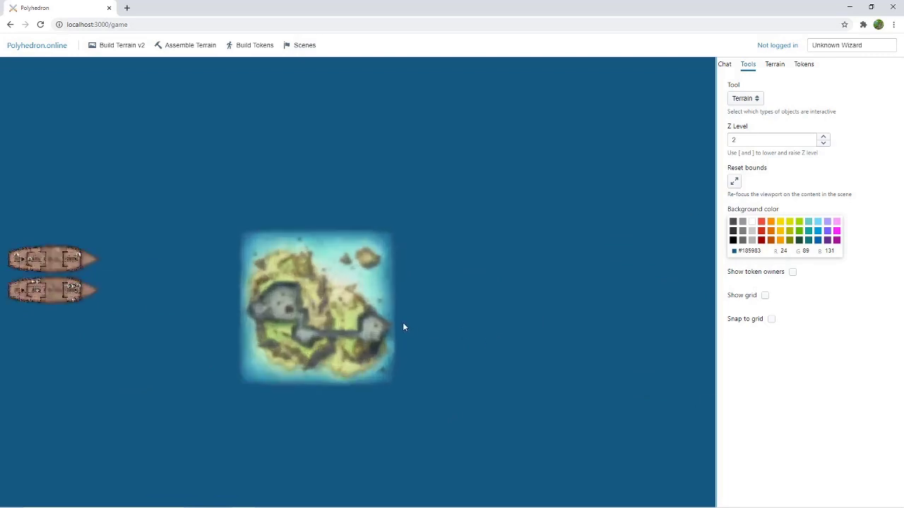
{"action": "scroll", "coordinate": [406, 324], "scroll_direction": "up", "scroll_amount": 3}
{"action": "left_click_drag", "start_coordinate": [460, 306], "coordinate": [561, 296]}
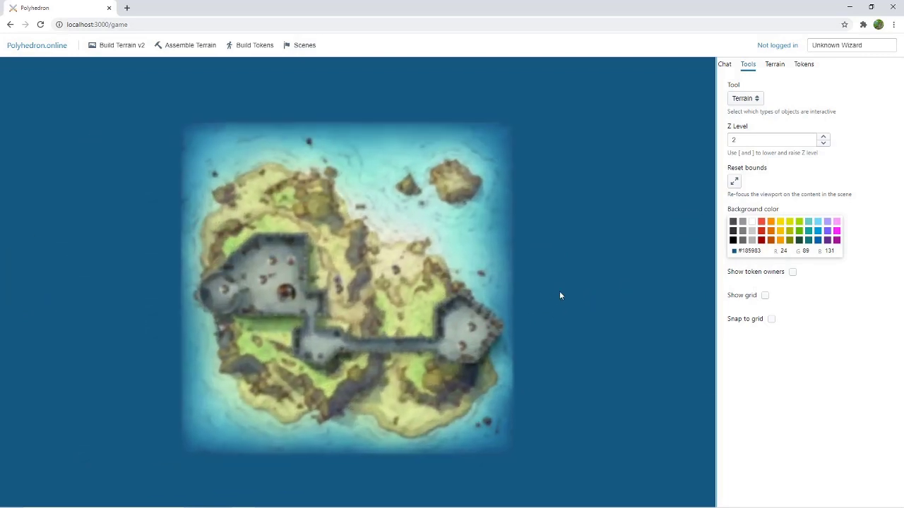
Step the island fort through Z levels 1, 0 and the -1 cave, then back up to level 1
{"action": "key", "text": "bracketleft"}
{"action": "scroll", "coordinate": [355, 315], "scroll_direction": "up", "scroll_amount": 3}
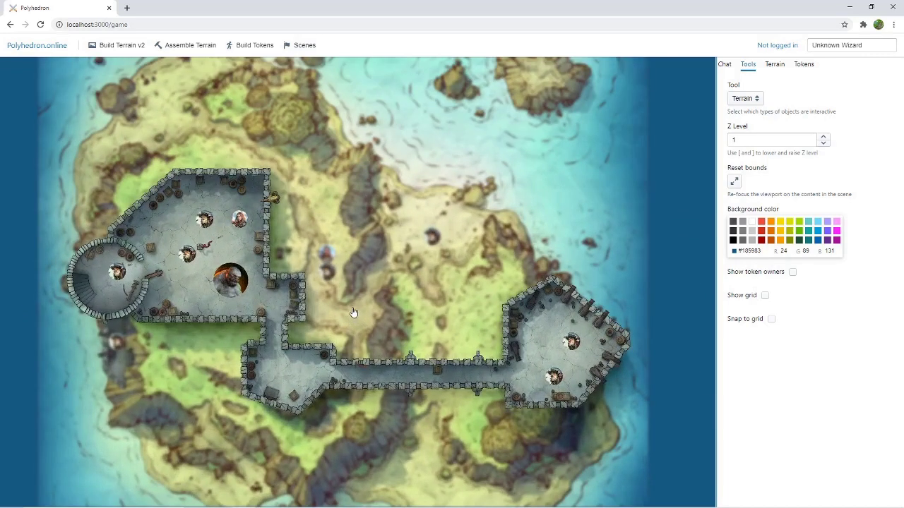
{"action": "left_click_drag", "start_coordinate": [353, 312], "coordinate": [379, 306]}
{"action": "key", "text": "bracketleft"}
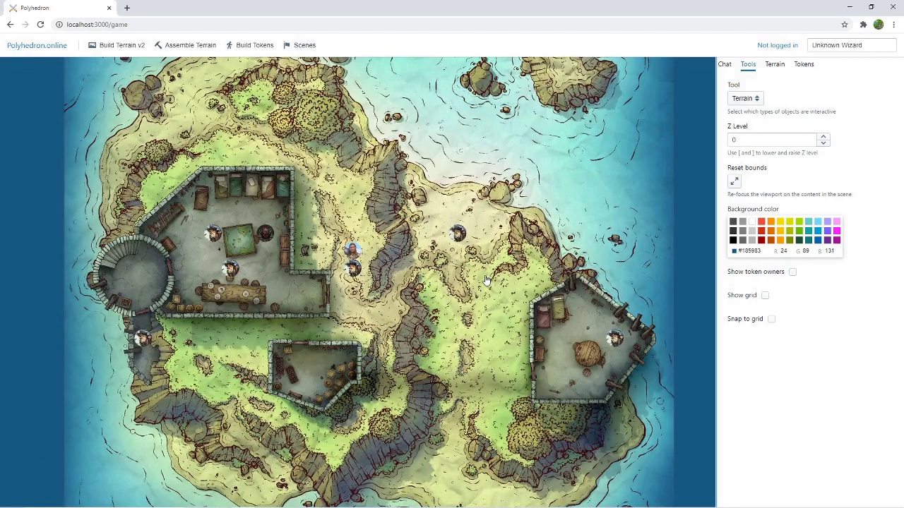
{"action": "key", "text": "bracketleft"}
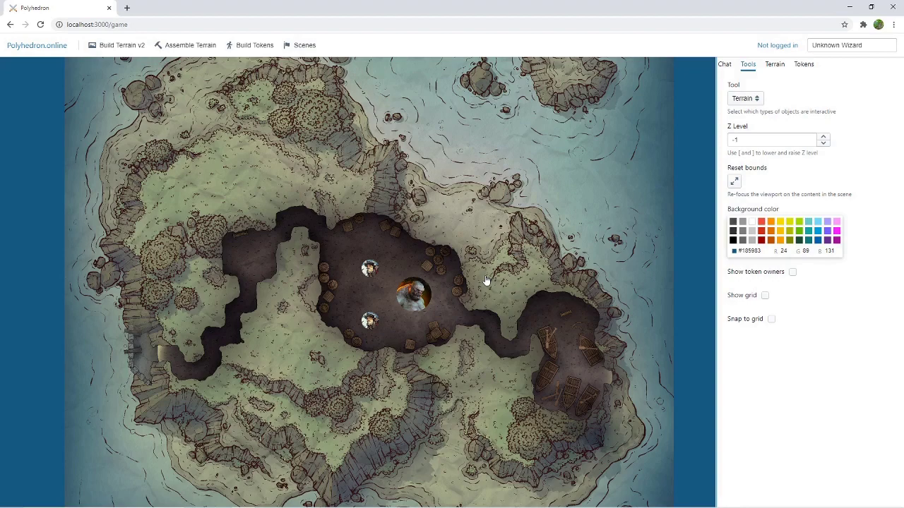
{"action": "key", "text": "bracketright"}
{"action": "key", "text": "bracketright"}
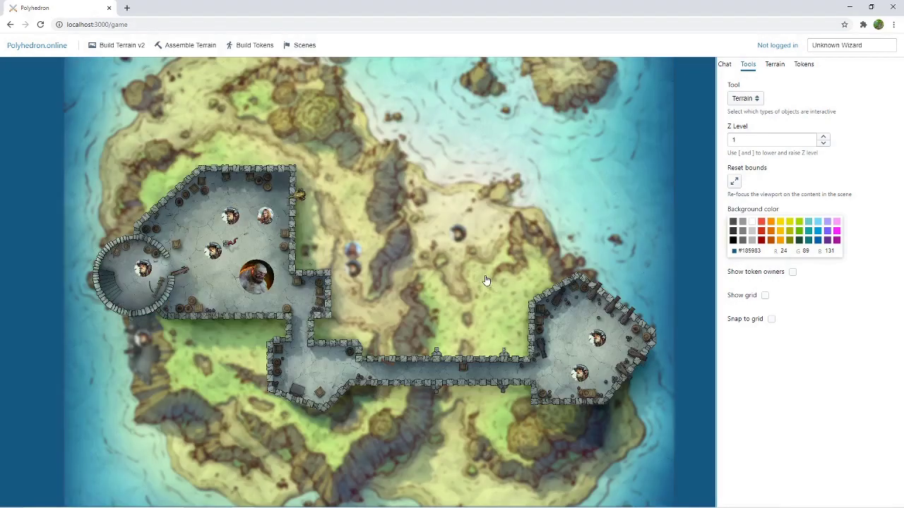
{"action": "scroll", "coordinate": [486, 280], "scroll_direction": "down", "scroll_amount": 5}
{"action": "left_click_drag", "start_coordinate": [460, 434], "coordinate": [453, 175]}
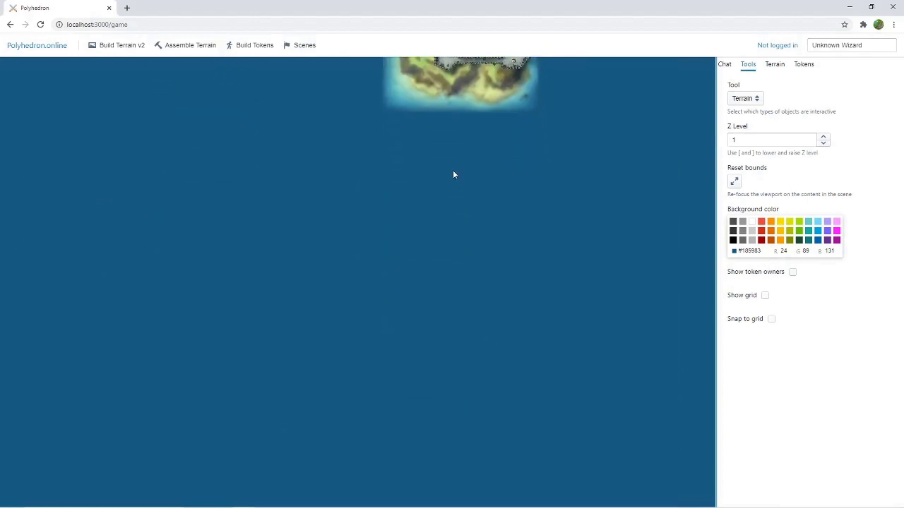
Add two island-fort terrain copies, moving the first one to the upper left
{"action": "key", "text": "bracketleft"}
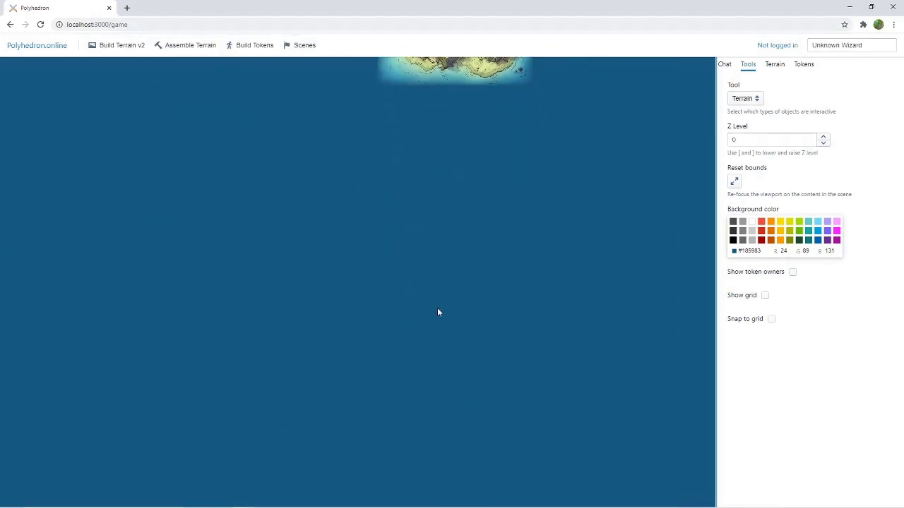
{"action": "left_click", "coordinate": [780, 64]}
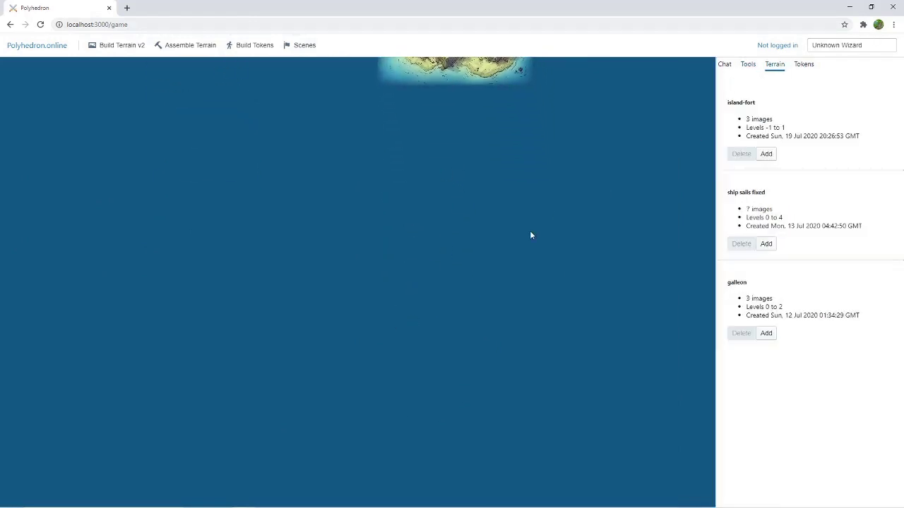
{"action": "left_click", "coordinate": [768, 154]}
{"action": "left_click_drag", "start_coordinate": [550, 368], "coordinate": [249, 261]}
{"action": "left_click", "coordinate": [767, 154]}
Compare the new island's cave, ground and walled levels, then pan to the ships and another island
{"action": "left_click_drag", "start_coordinate": [408, 280], "coordinate": [507, 310]}
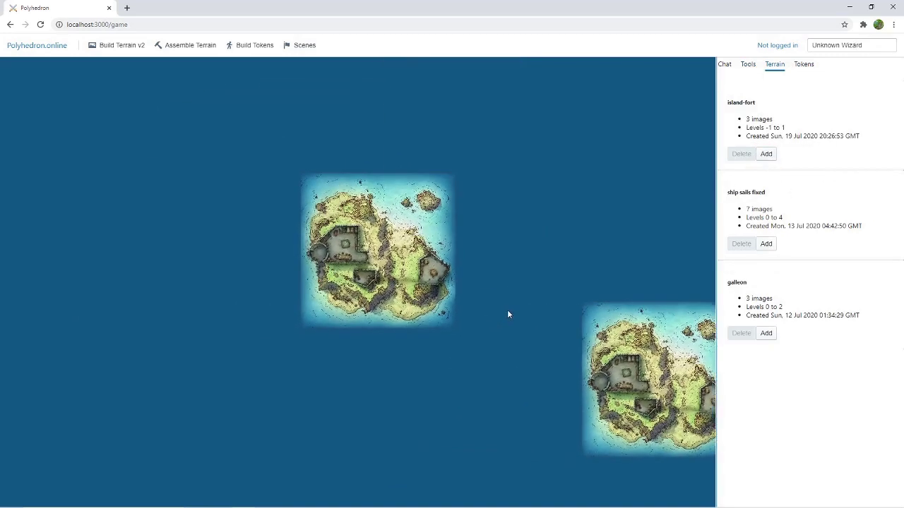
{"action": "scroll", "coordinate": [507, 309], "scroll_direction": "up", "scroll_amount": 2}
{"action": "scroll", "coordinate": [443, 263], "scroll_direction": "up", "scroll_amount": 2}
{"action": "key", "text": "Page_Down"}
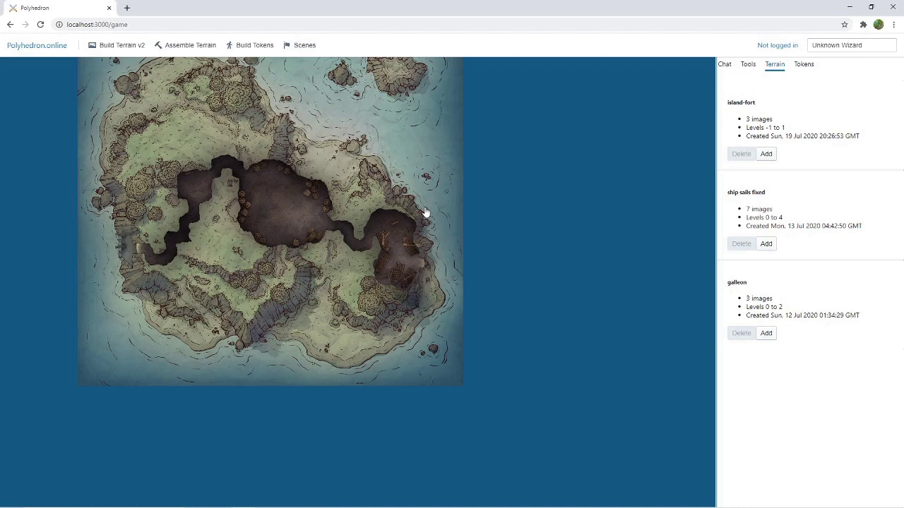
{"action": "key", "text": "Page_Up"}
{"action": "key", "text": "Page_Up"}
{"action": "key", "text": "Page_Down"}
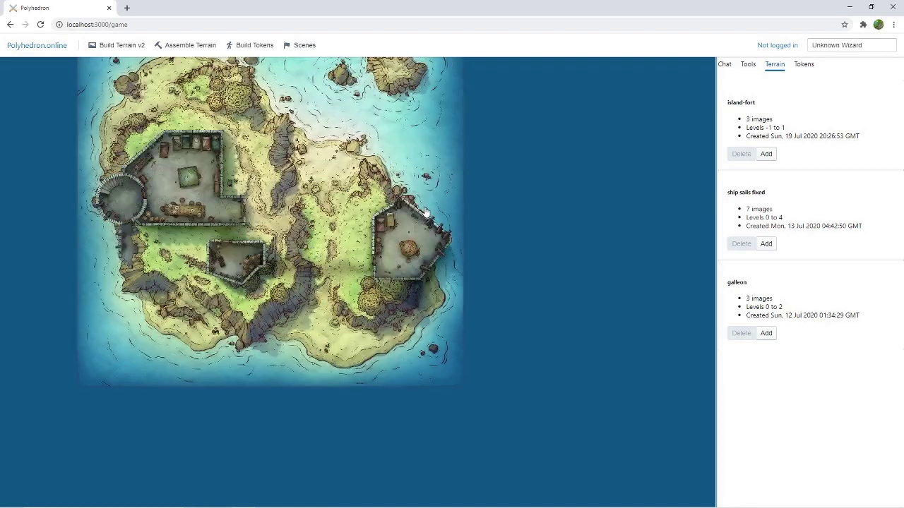
{"action": "key", "text": "Page_Down"}
{"action": "key", "text": "Page_Up"}
{"action": "key", "text": "Page_Up"}
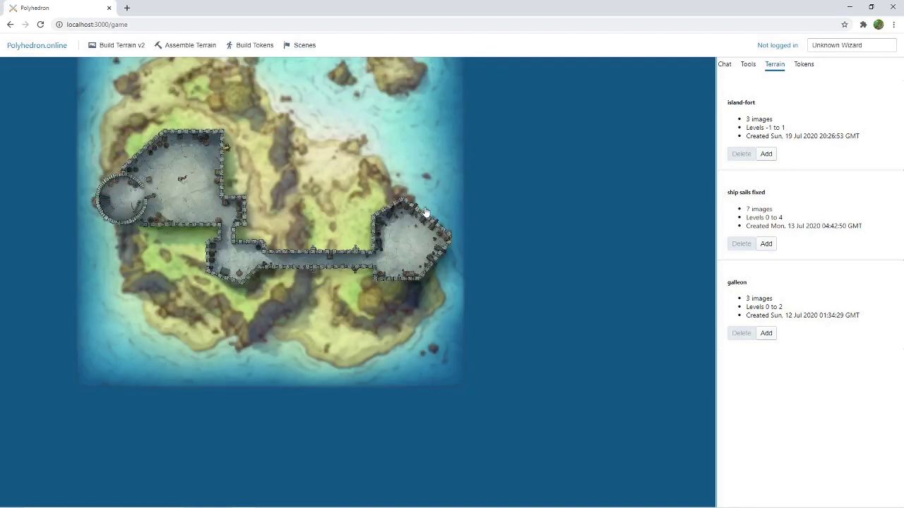
{"action": "scroll", "coordinate": [425, 211], "scroll_direction": "down", "scroll_amount": 5}
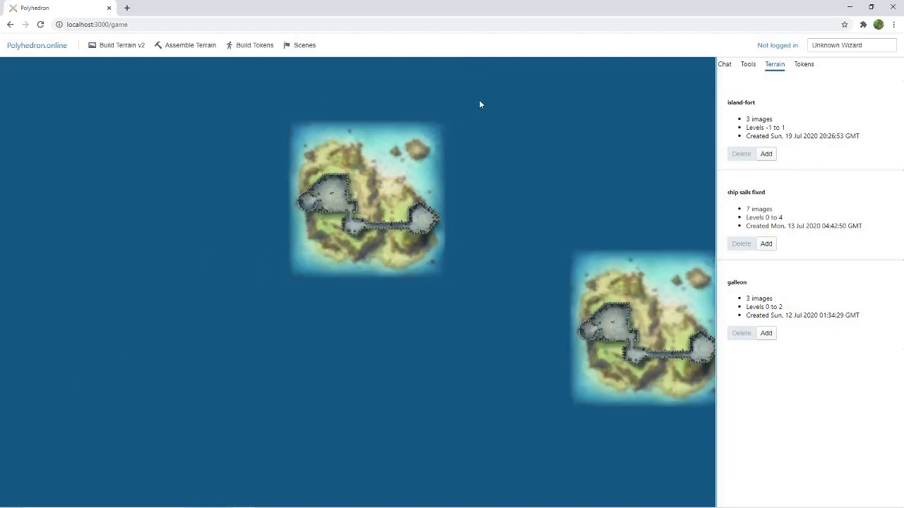
{"action": "left_click_drag", "start_coordinate": [481, 103], "coordinate": [498, 365]}
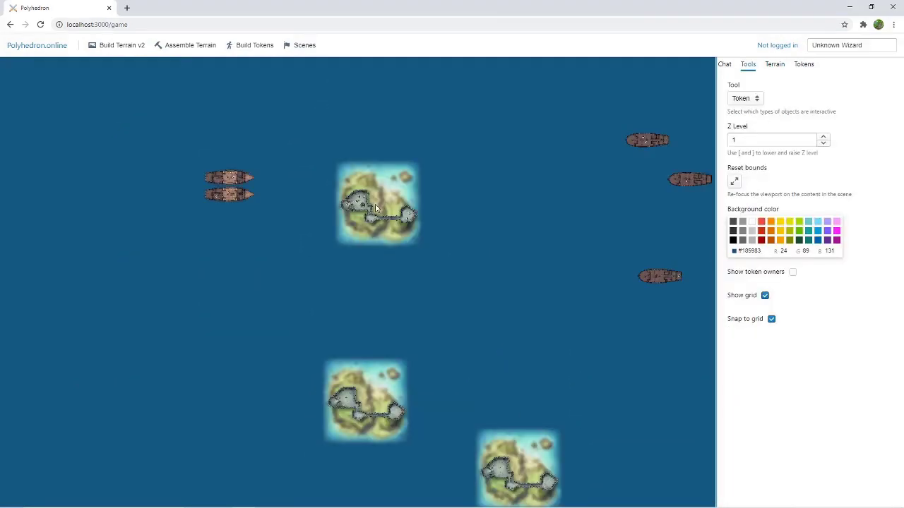
Zoom in on the keep, move Keira's token inside it and move the ogre up one cell
{"action": "scroll", "coordinate": [375, 209], "scroll_direction": "up", "scroll_amount": 3}
{"action": "scroll", "coordinate": [374, 207], "scroll_direction": "up", "scroll_amount": 3}
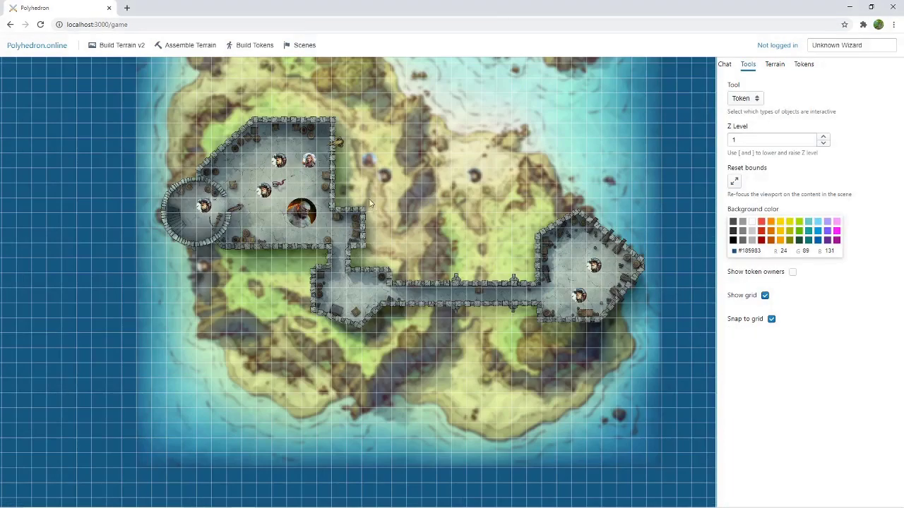
{"action": "scroll", "coordinate": [368, 196], "scroll_direction": "up", "scroll_amount": 4}
{"action": "left_click_drag", "start_coordinate": [330, 173], "coordinate": [348, 241]}
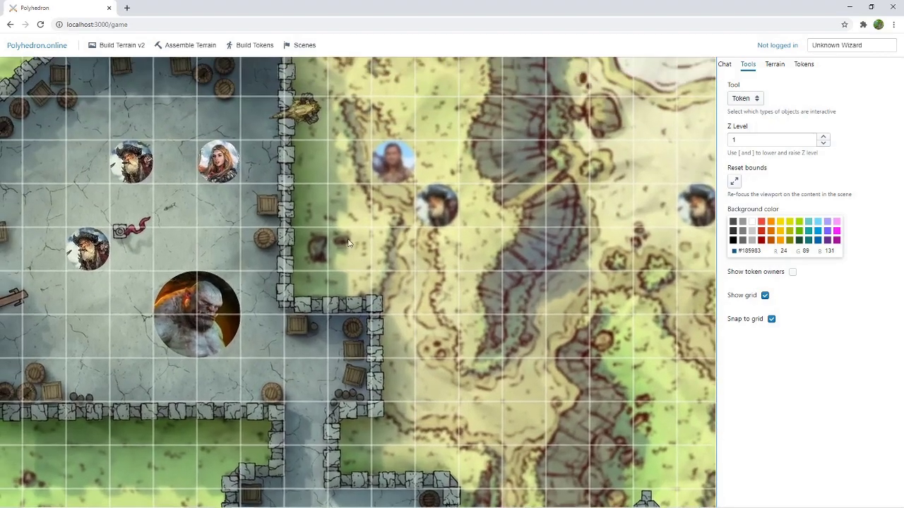
{"action": "scroll", "coordinate": [348, 240], "scroll_direction": "down", "scroll_amount": 1}
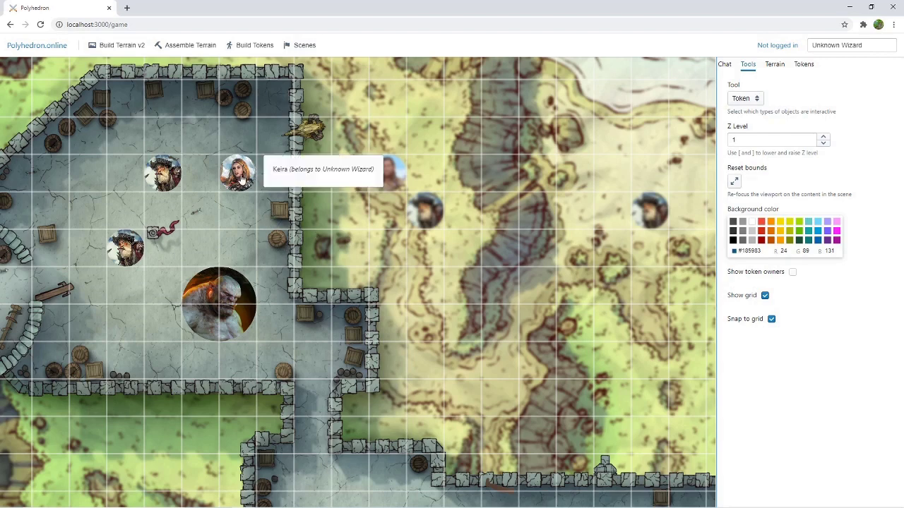
{"action": "left_click_drag", "start_coordinate": [239, 178], "coordinate": [237, 212]}
{"action": "left_click_drag", "start_coordinate": [244, 302], "coordinate": [245, 267]}
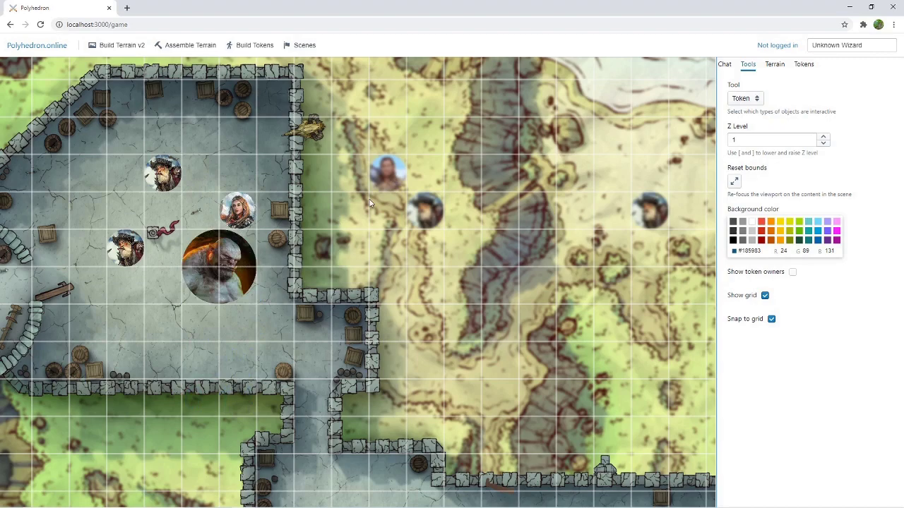
Place Keira beside the Pirate outside the keep and send her down one level
{"action": "key", "text": "bracketleft"}
{"action": "scroll", "coordinate": [370, 200], "scroll_direction": "up", "scroll_amount": 3}
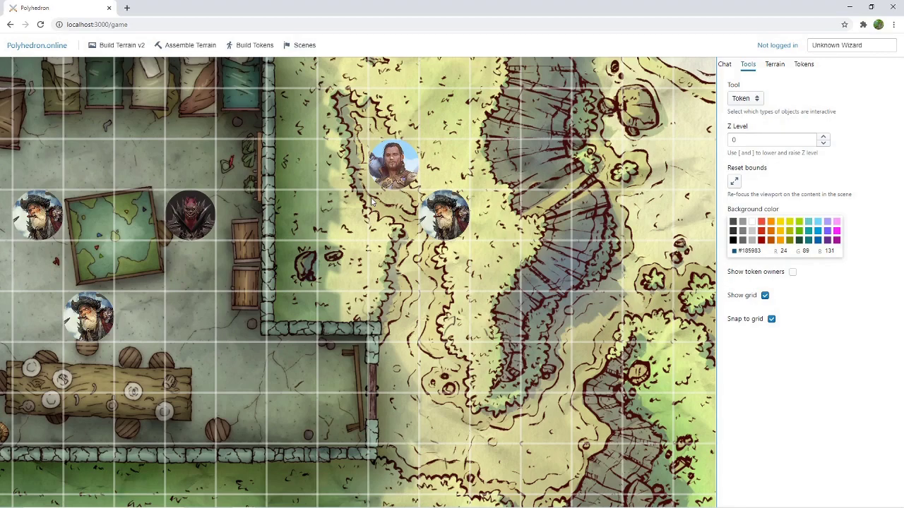
{"action": "scroll", "coordinate": [371, 200], "scroll_direction": "up", "scroll_amount": 2}
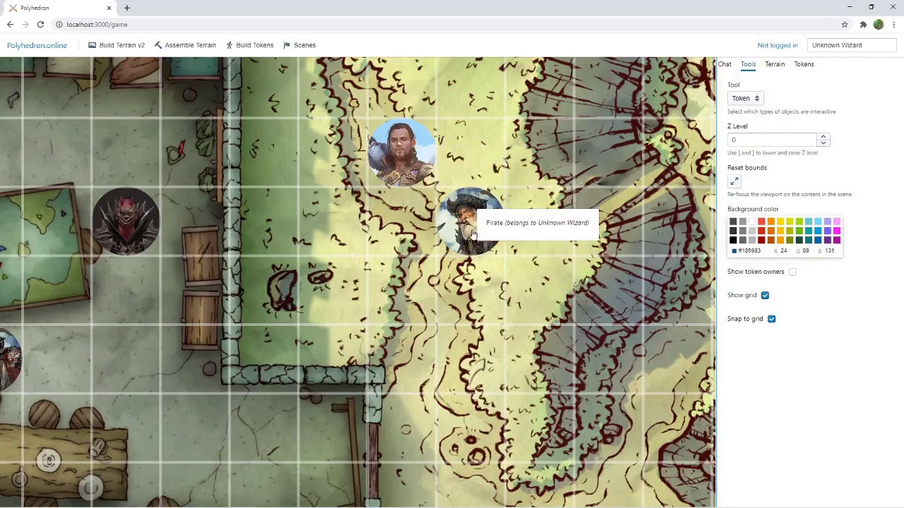
{"action": "scroll", "coordinate": [472, 233], "scroll_direction": "down", "scroll_amount": 1}
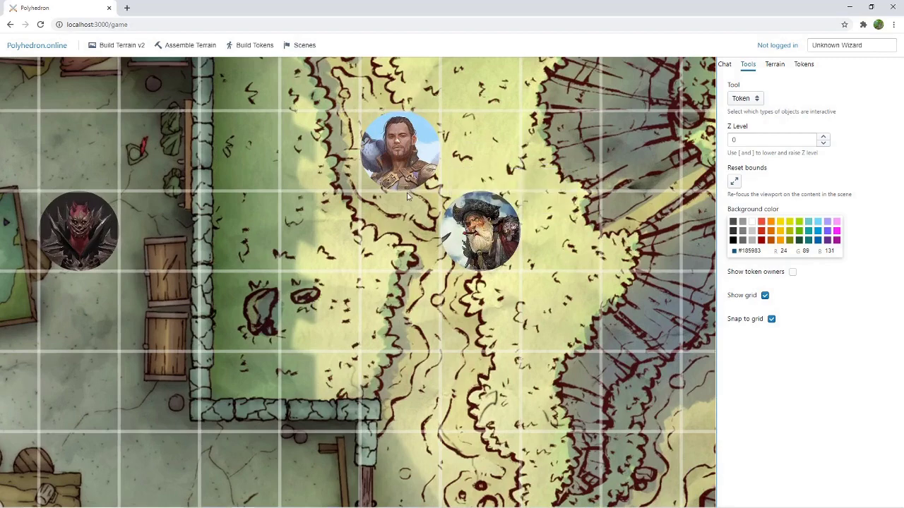
{"action": "scroll", "coordinate": [407, 197], "scroll_direction": "down", "scroll_amount": 1}
{"action": "key", "text": "bracketright"}
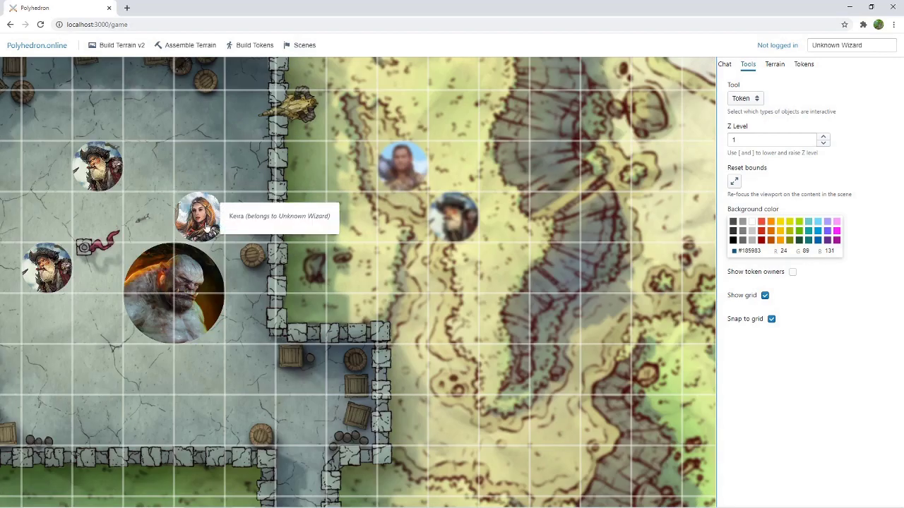
{"action": "left_click_drag", "start_coordinate": [201, 224], "coordinate": [398, 226]}
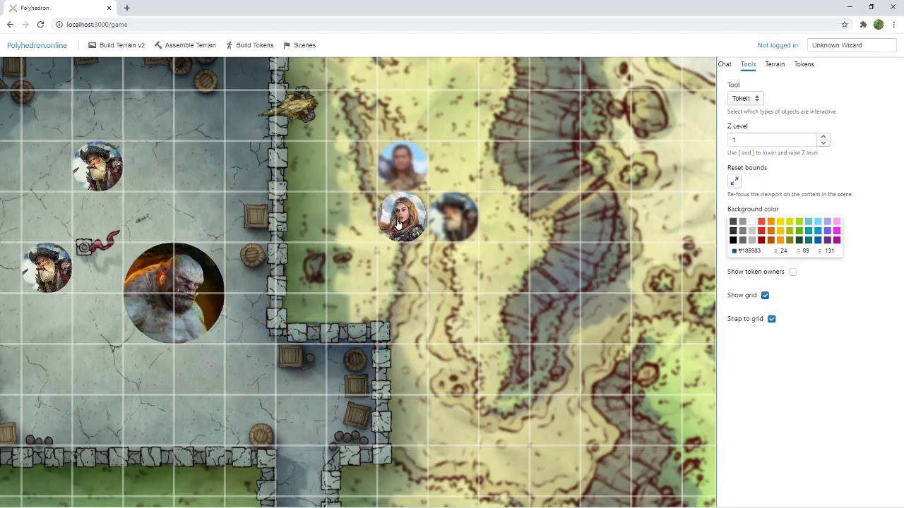
{"action": "right_click", "coordinate": [398, 226]}
{"action": "left_click", "coordinate": [420, 261]}
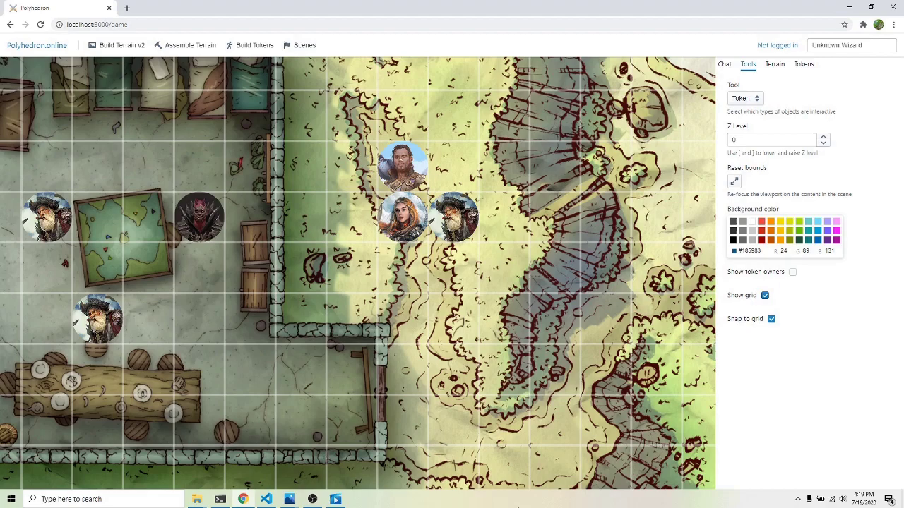
Recentre the whole island and step down to the cave level and back to the surface
{"action": "left_click_drag", "start_coordinate": [456, 167], "coordinate": [444, 196]}
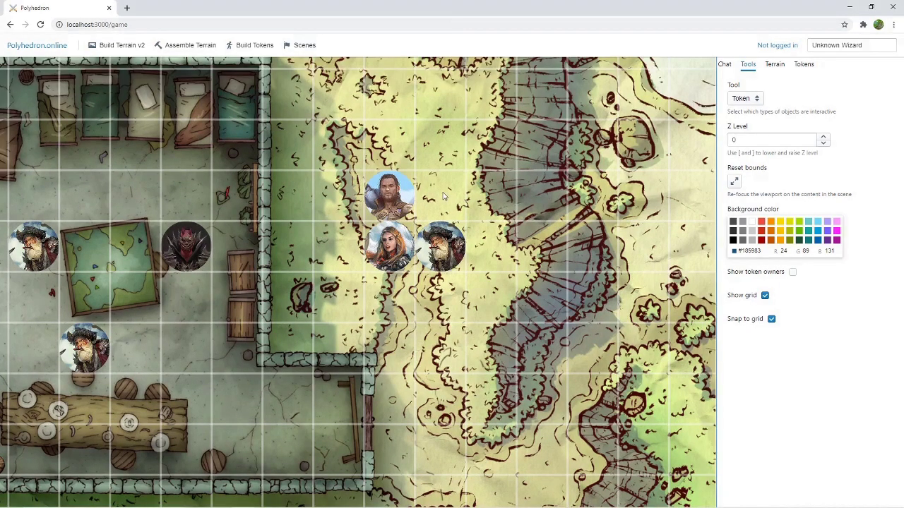
{"action": "scroll", "coordinate": [444, 196], "scroll_direction": "down", "scroll_amount": 6}
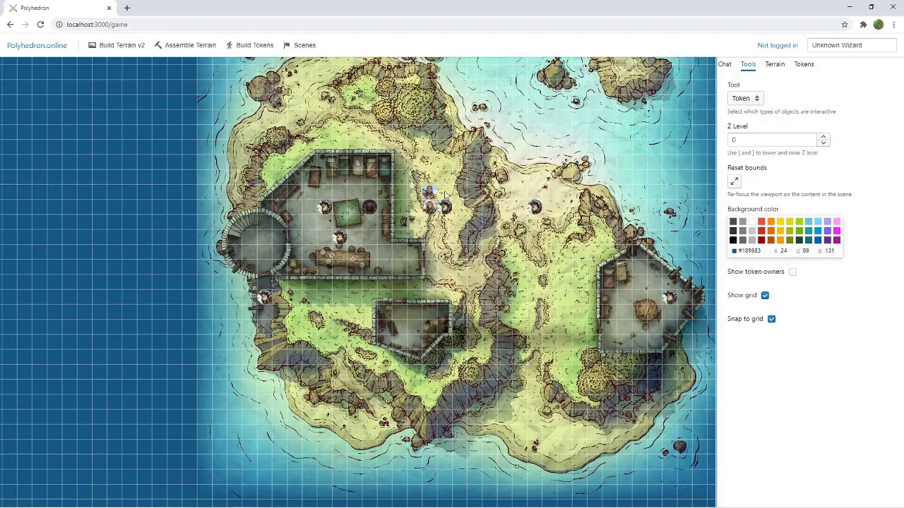
{"action": "left_click_drag", "start_coordinate": [443, 196], "coordinate": [428, 224]}
{"action": "key", "text": "bracketright"}
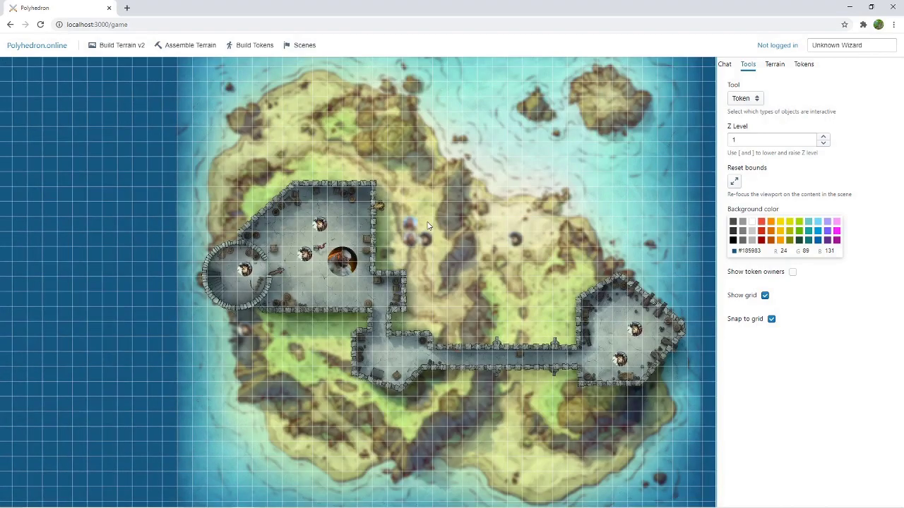
{"action": "key", "text": "bracketleft"}
{"action": "key", "text": "bracketleft"}
{"action": "key", "text": "bracketright"}
{"action": "key", "text": "bracketright"}
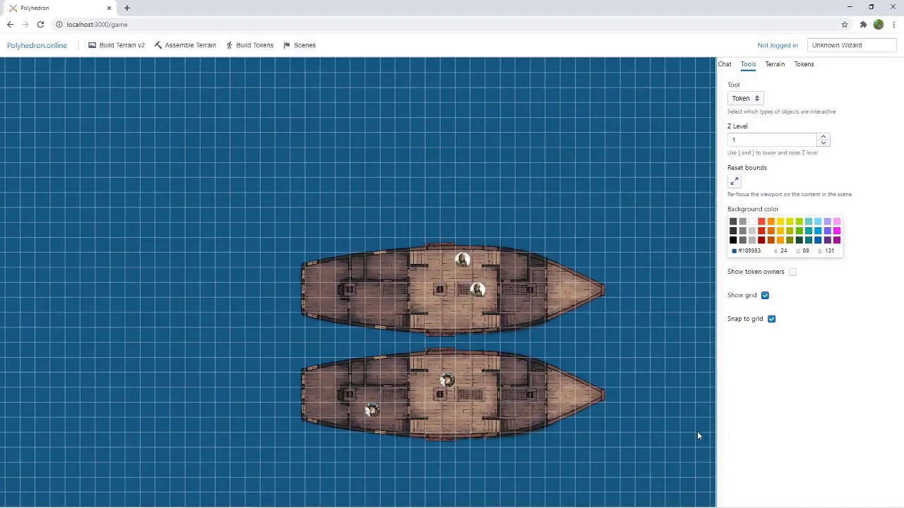
Raise and lower the Z level on the ships to compare them with and without sails
{"action": "scroll", "coordinate": [579, 330], "scroll_direction": "up", "scroll_amount": 3}
{"action": "key", "text": "bracketright"}
{"action": "key", "text": "bracketright"}
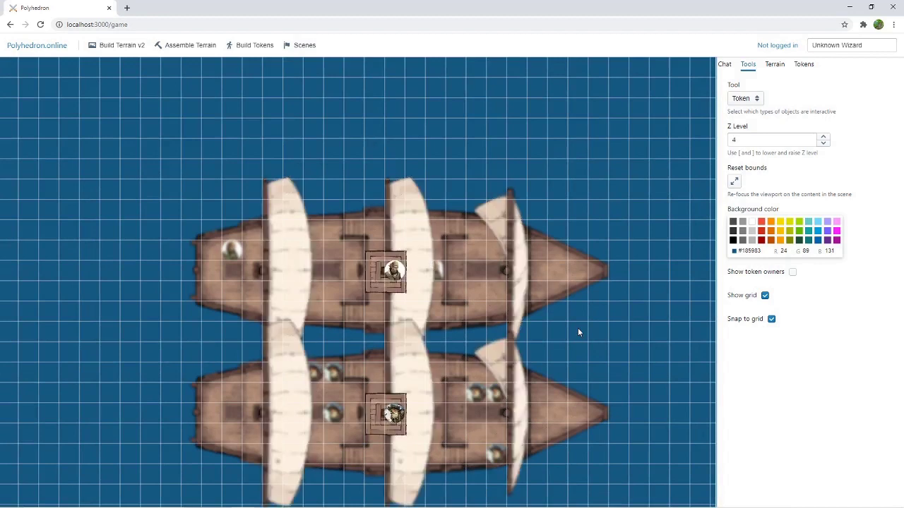
{"action": "key", "text": "bracketleft"}
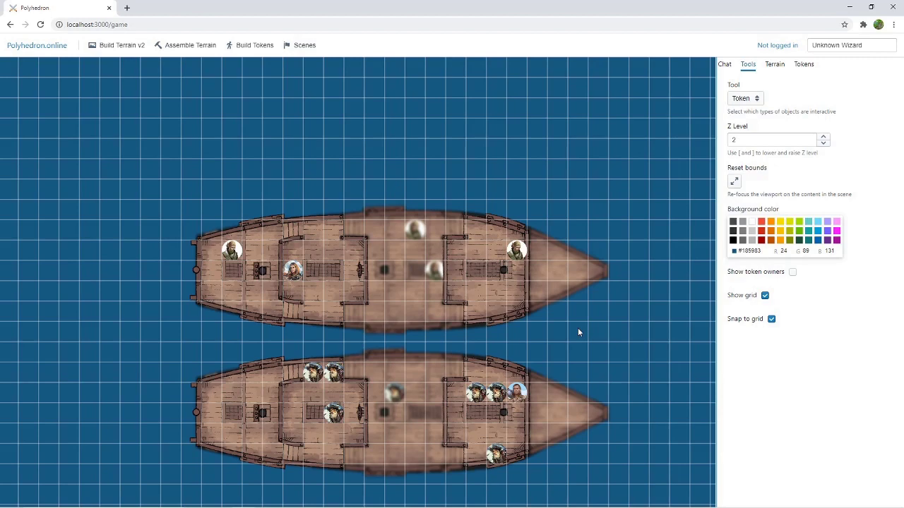
{"action": "scroll", "coordinate": [537, 304], "scroll_direction": "up", "scroll_amount": 4}
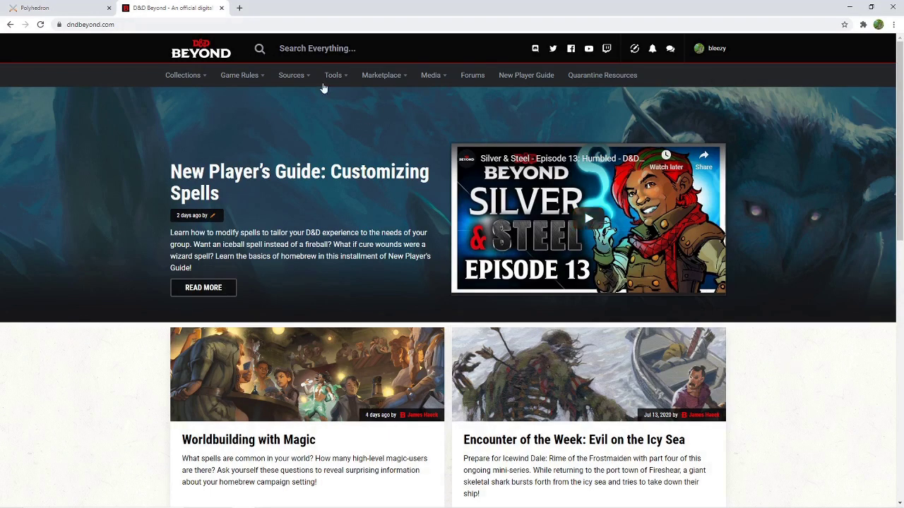
Go to the Merchant Prince's Villa section in Tomb of Annihilation and enlarge its map
{"action": "mouse_move", "coordinate": [306, 79]}
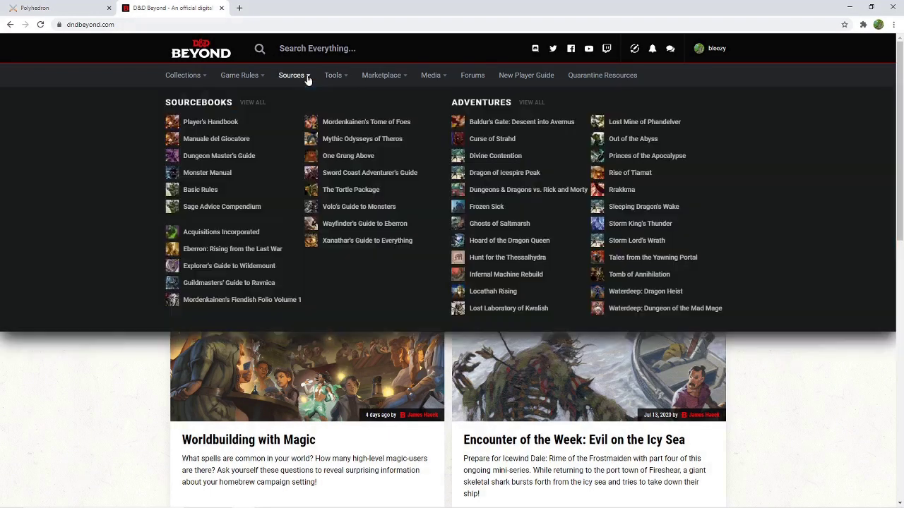
{"action": "left_click", "coordinate": [625, 278]}
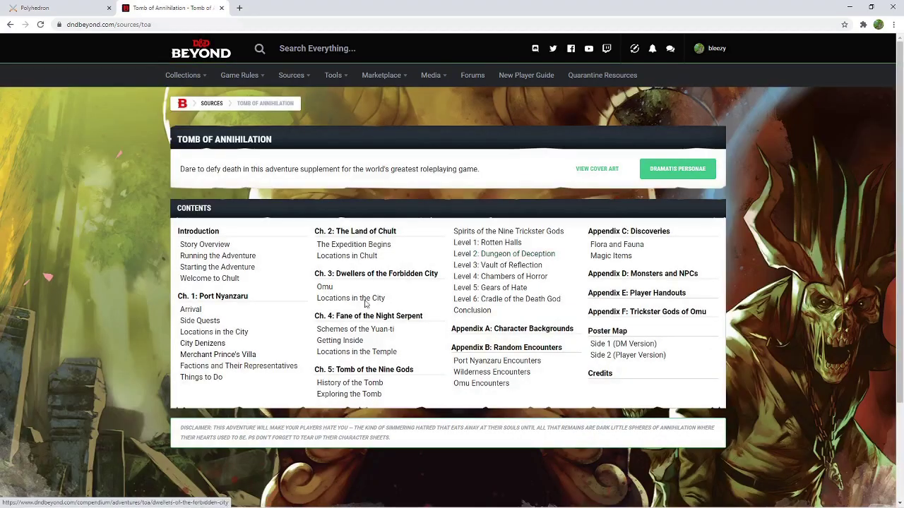
{"action": "left_click", "coordinate": [247, 355]}
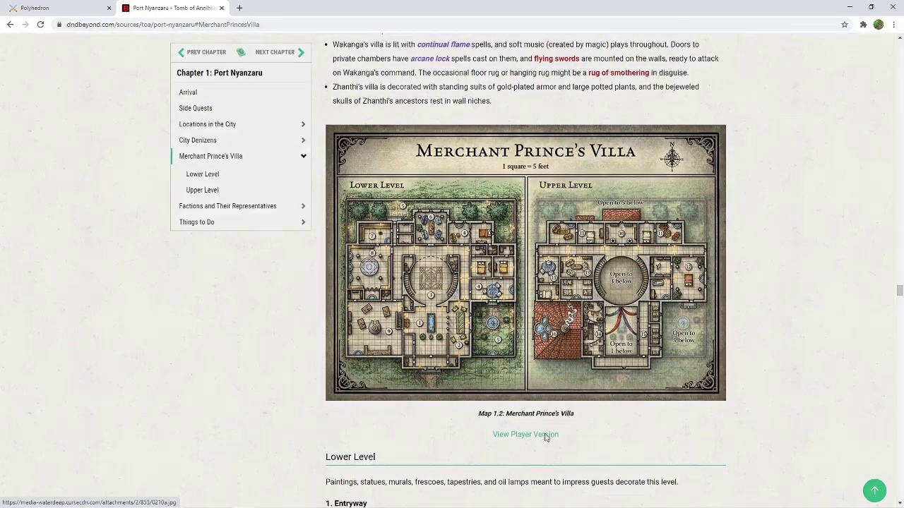
{"action": "left_click", "coordinate": [545, 435]}
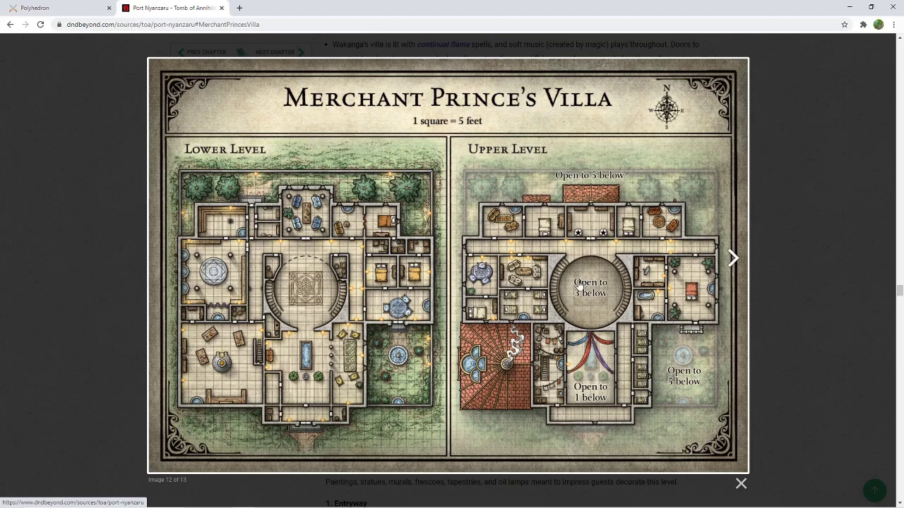
Download the full-size villa map image as 0210a.jpg, then return to Polyhedron's terrain builder
{"action": "right_click", "coordinate": [529, 232]}
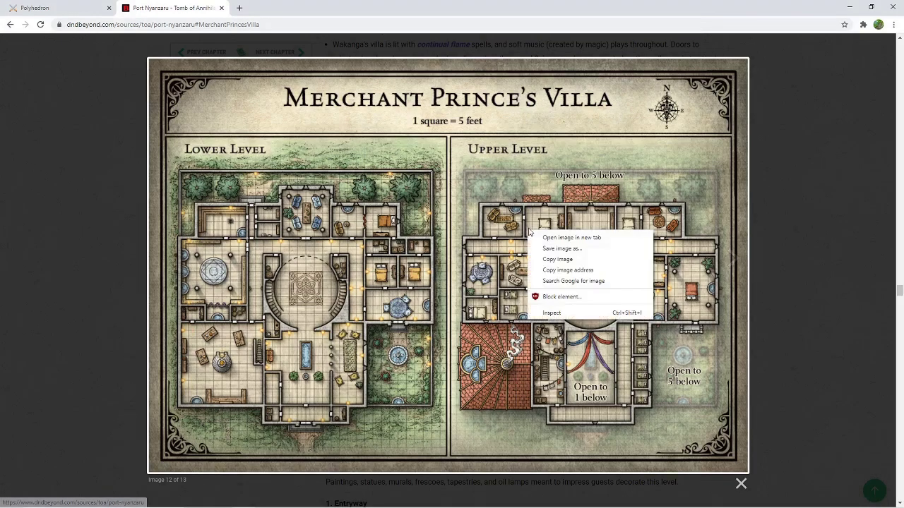
{"action": "left_click", "coordinate": [599, 238]}
{"action": "left_click", "coordinate": [310, 8]}
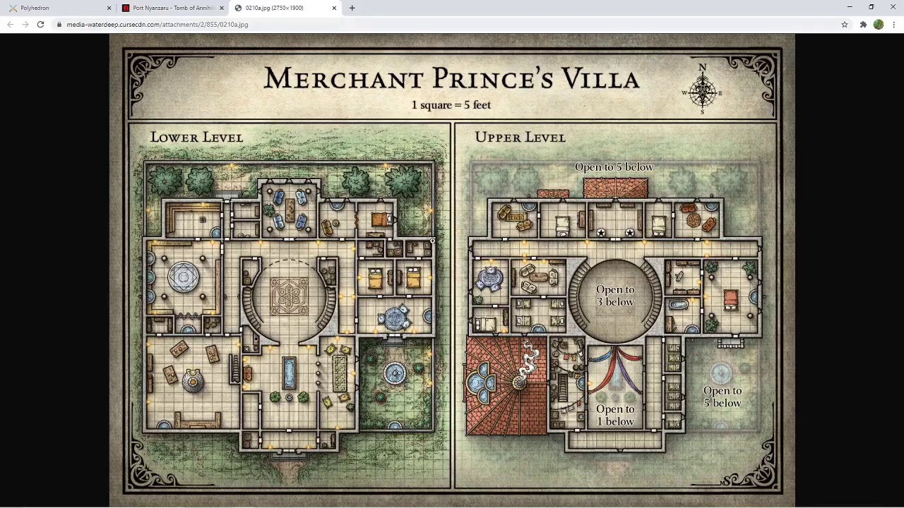
{"action": "right_click", "coordinate": [433, 241]}
{"action": "left_click", "coordinate": [497, 258]}
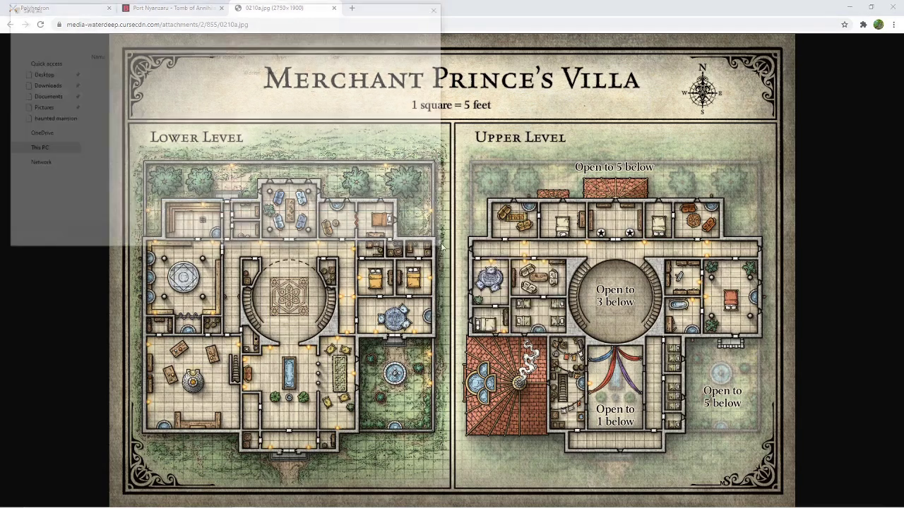
{"action": "left_click", "coordinate": [372, 240]}
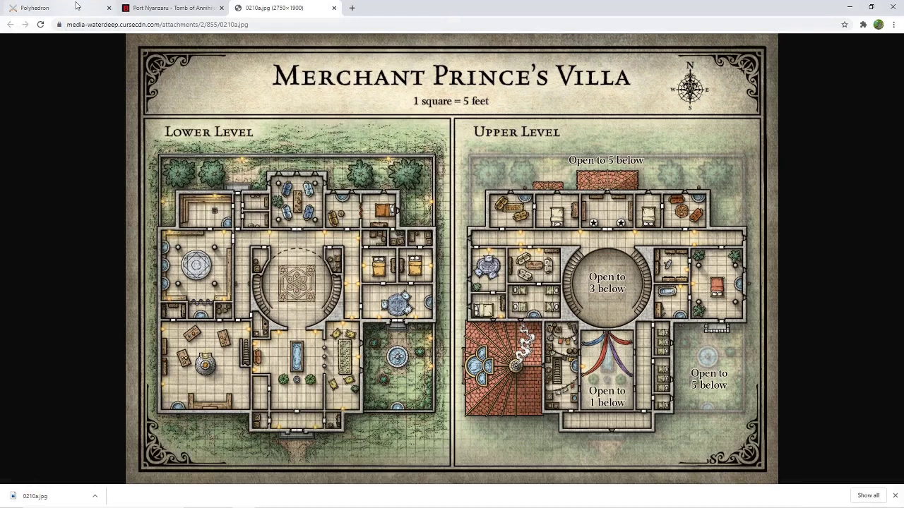
{"action": "left_click", "coordinate": [76, 6]}
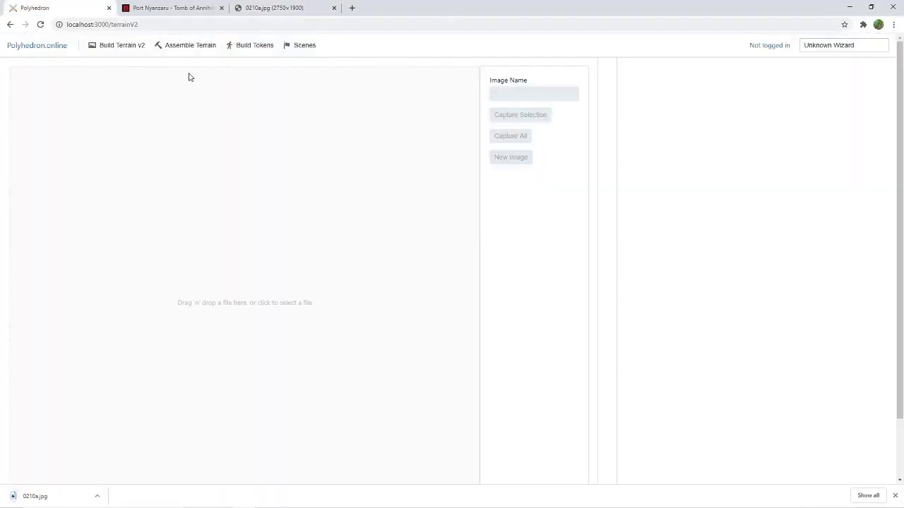
Load 0210a.jpg, frame the Lower Level, rename it villa and capture it as villa-1
{"action": "left_click_drag", "start_coordinate": [24, 496], "coordinate": [336, 296]}
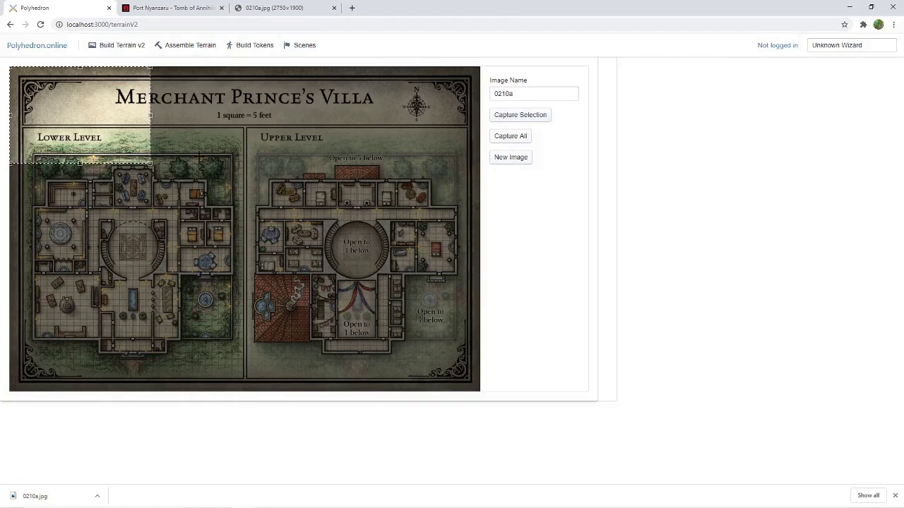
{"action": "left_click_drag", "start_coordinate": [113, 100], "coordinate": [129, 177]}
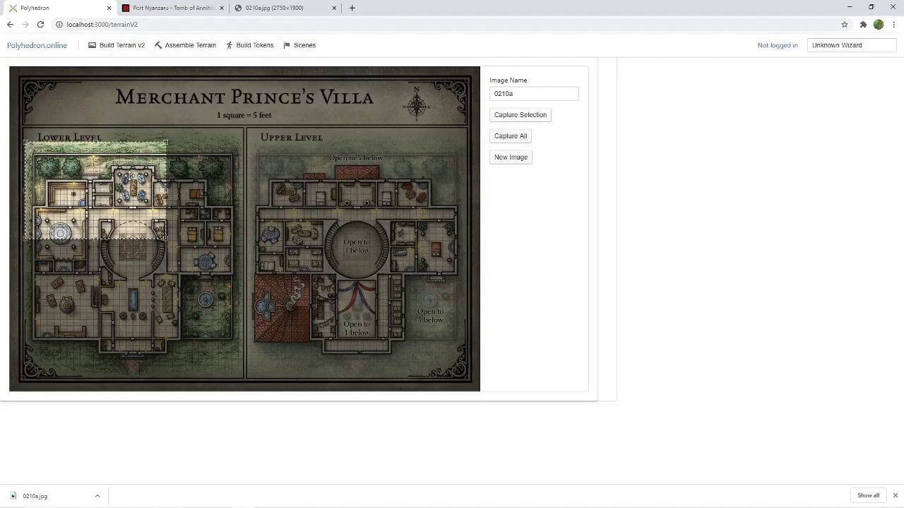
{"action": "left_click_drag", "start_coordinate": [166, 238], "coordinate": [241, 372]}
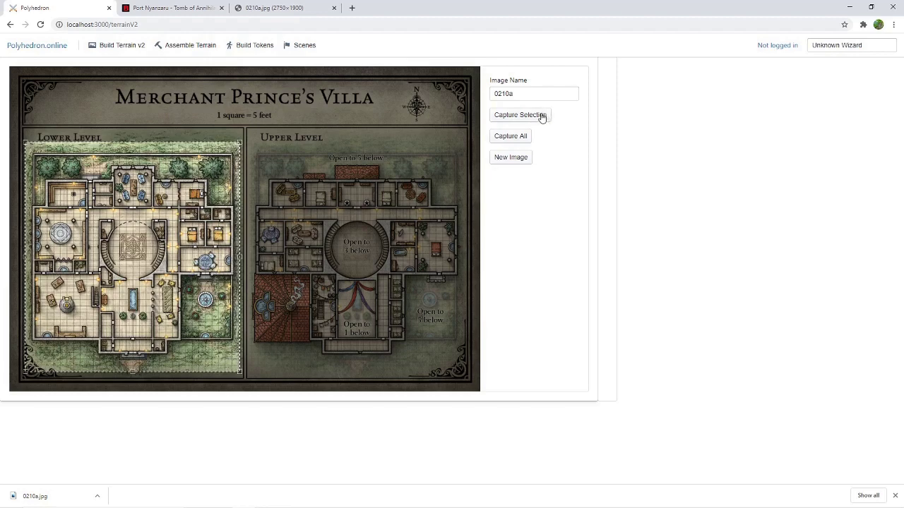
{"action": "left_click", "coordinate": [530, 93]}
{"action": "double_click", "coordinate": [531, 92]}
{"action": "type", "text": "villa"}
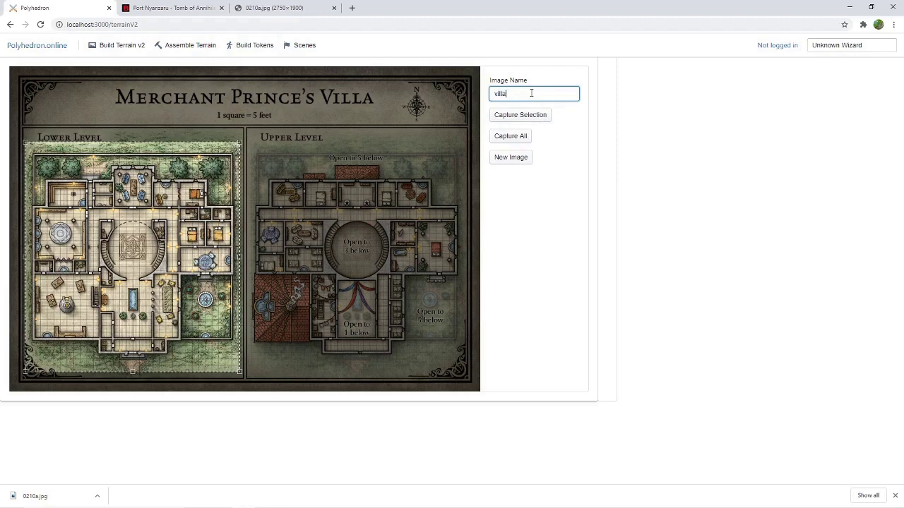
{"action": "left_click", "coordinate": [537, 116]}
Move and trim the selection over the Upper Level and capture it as villa-2
{"action": "left_click_drag", "start_coordinate": [179, 236], "coordinate": [399, 235]}
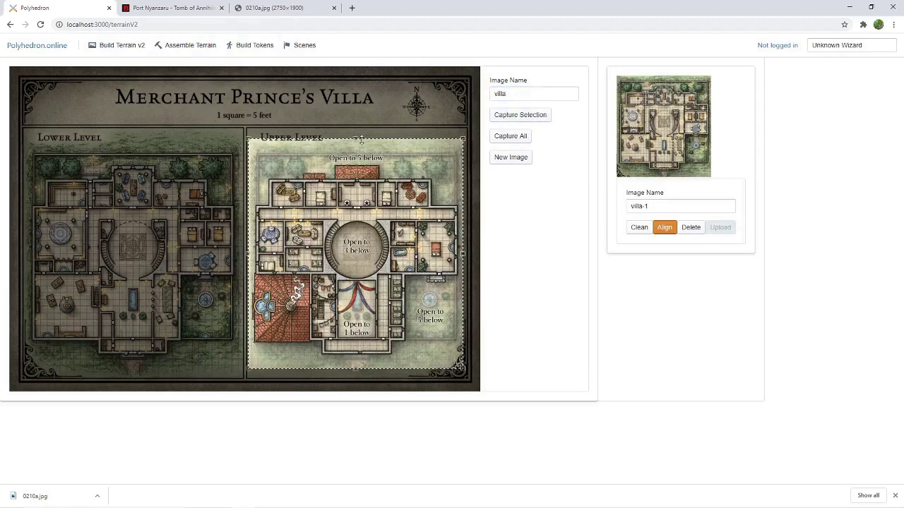
{"action": "left_click_drag", "start_coordinate": [361, 140], "coordinate": [362, 163]}
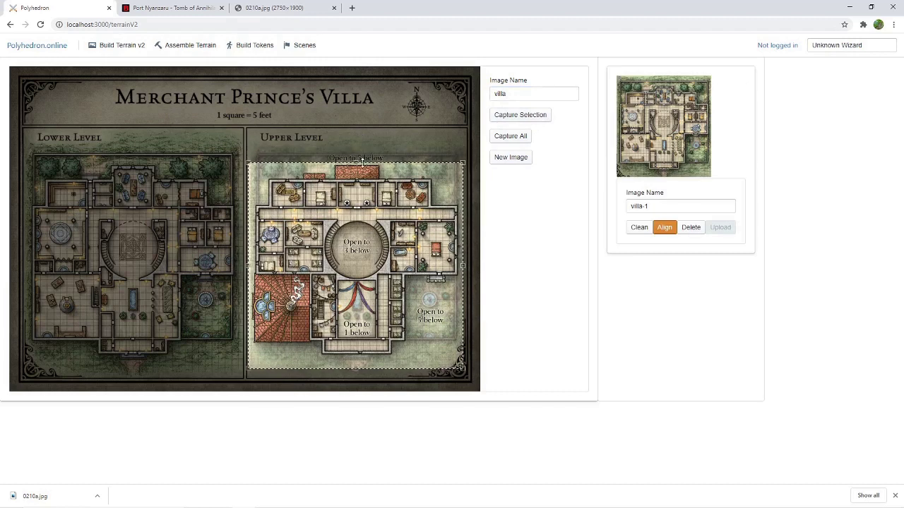
{"action": "left_click_drag", "start_coordinate": [360, 368], "coordinate": [359, 361]}
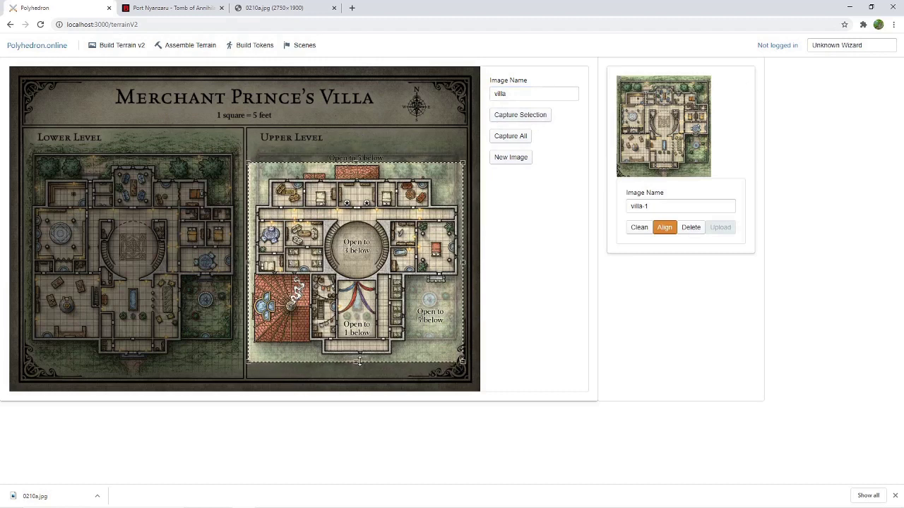
{"action": "left_click", "coordinate": [538, 118]}
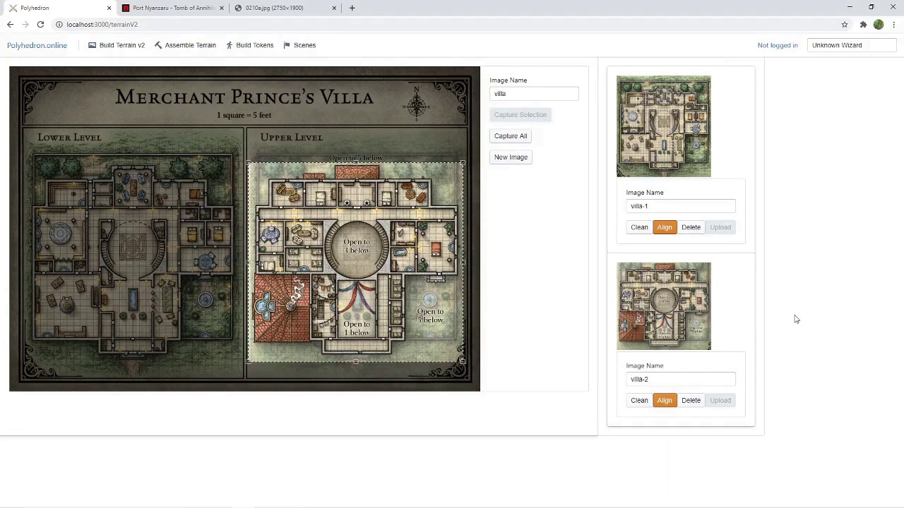
In villa-2's cleaner, erase the Open to 5, 3 and 1 below labels and areas
{"action": "left_click", "coordinate": [639, 400]}
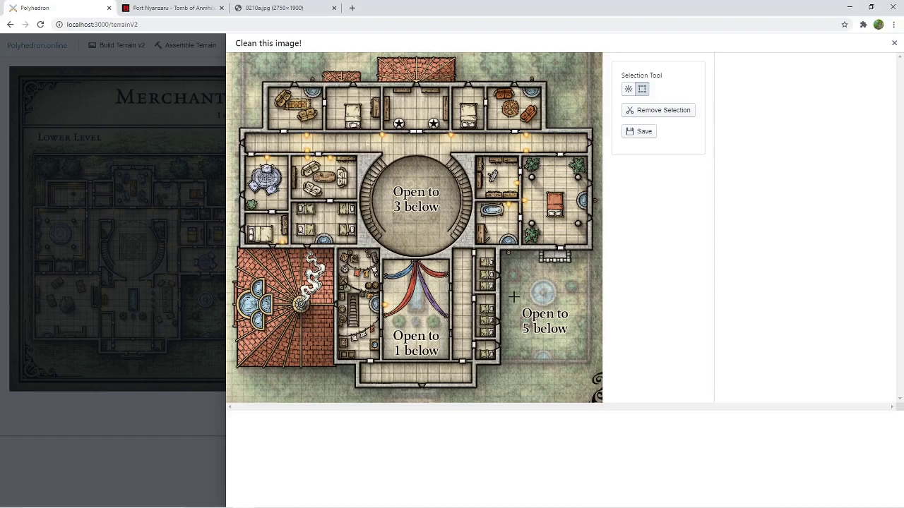
{"action": "left_click_drag", "start_coordinate": [514, 297], "coordinate": [574, 345]}
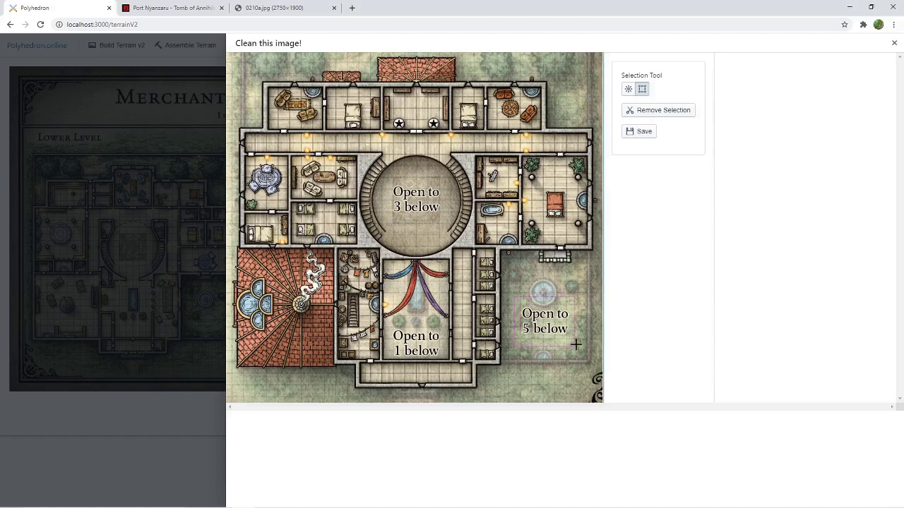
{"action": "key", "text": "Delete"}
{"action": "key", "text": "Delete"}
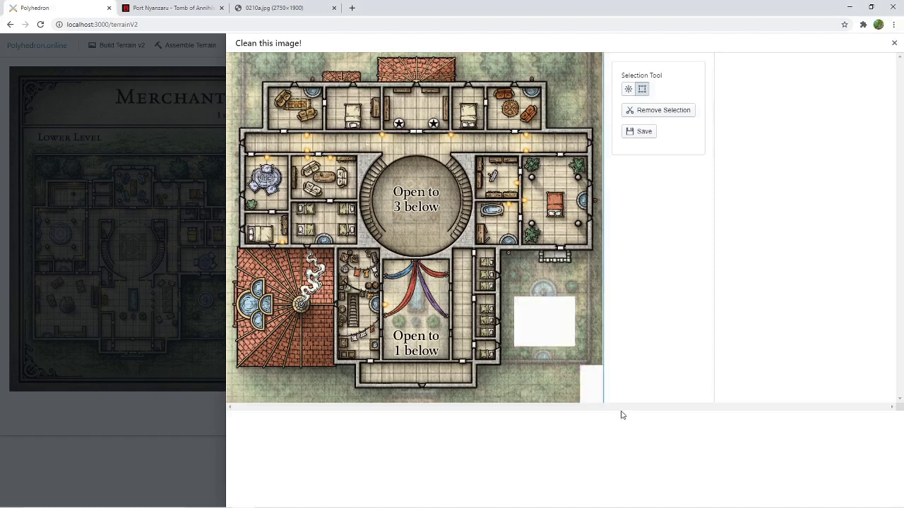
{"action": "left_click_drag", "start_coordinate": [436, 211], "coordinate": [443, 218]}
{"action": "key", "text": "Delete"}
{"action": "left_click_drag", "start_coordinate": [393, 337], "coordinate": [444, 358]}
{"action": "key", "text": "Delete"}
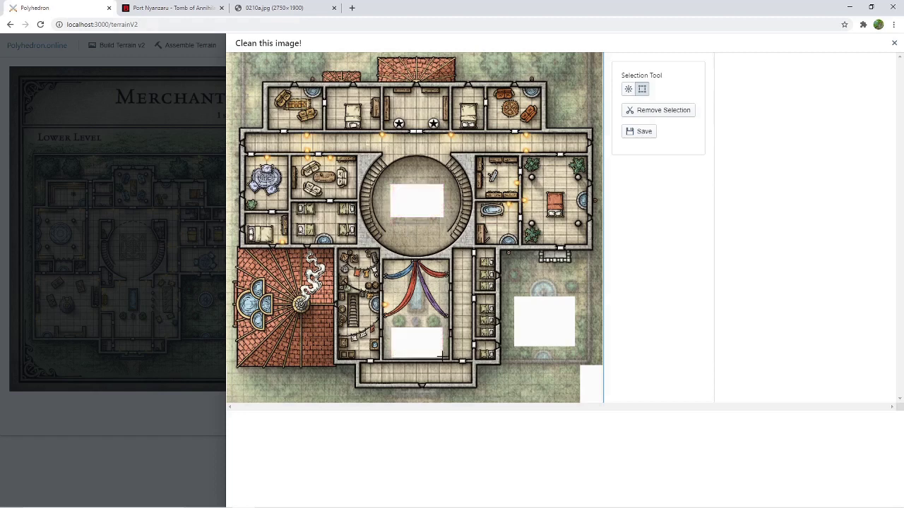
Magic-wand select the curtain room's floor and the garden background, then delete them
{"action": "left_click", "coordinate": [628, 89]}
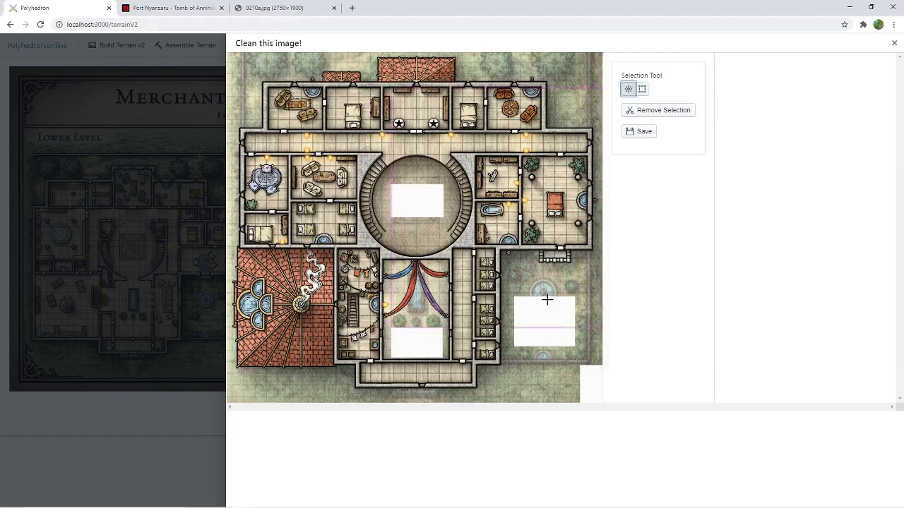
{"action": "left_click", "coordinate": [434, 288]}
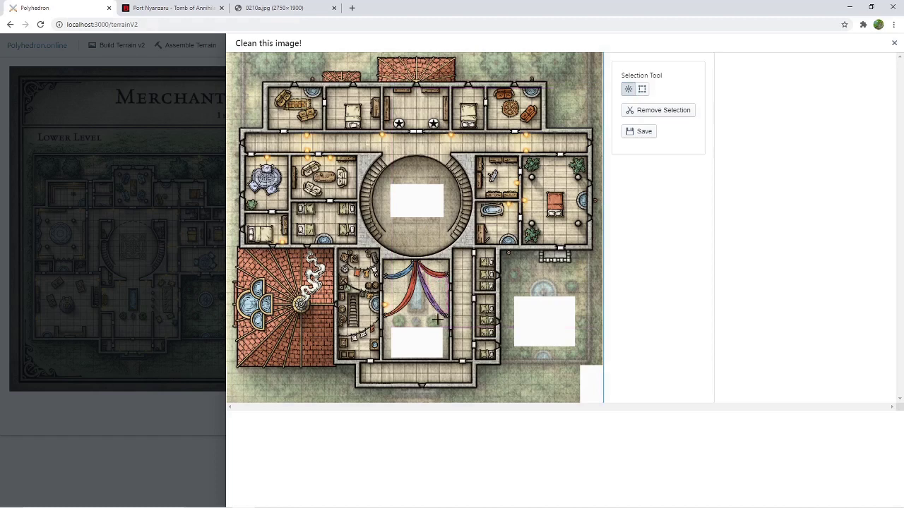
{"action": "left_click", "coordinate": [438, 319]}
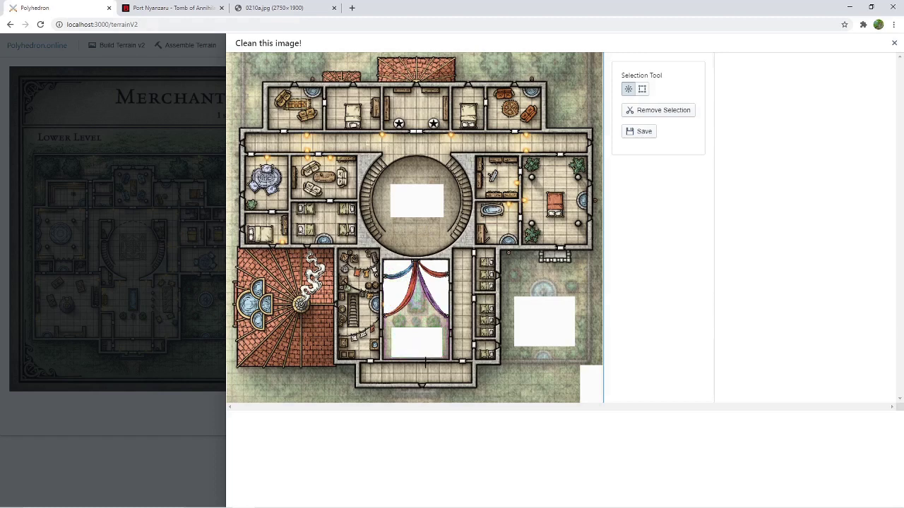
{"action": "left_click", "coordinate": [425, 360]}
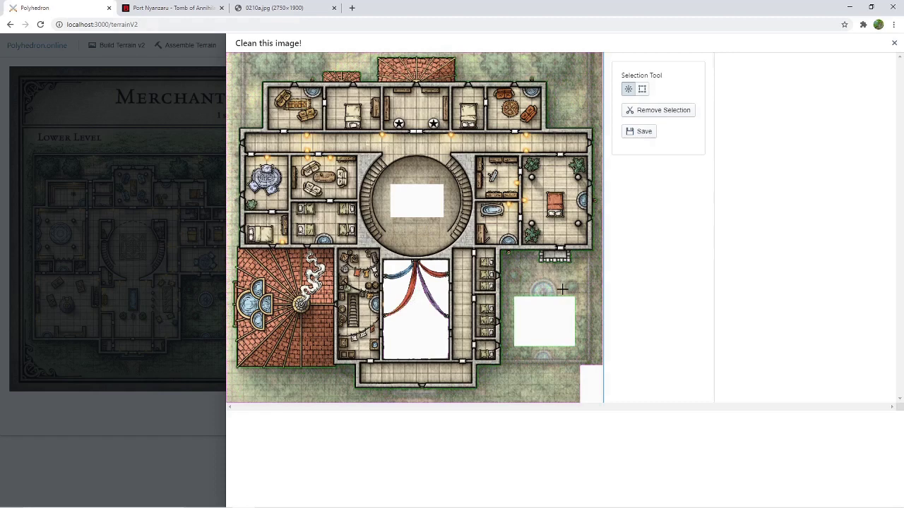
{"action": "key", "text": "Delete"}
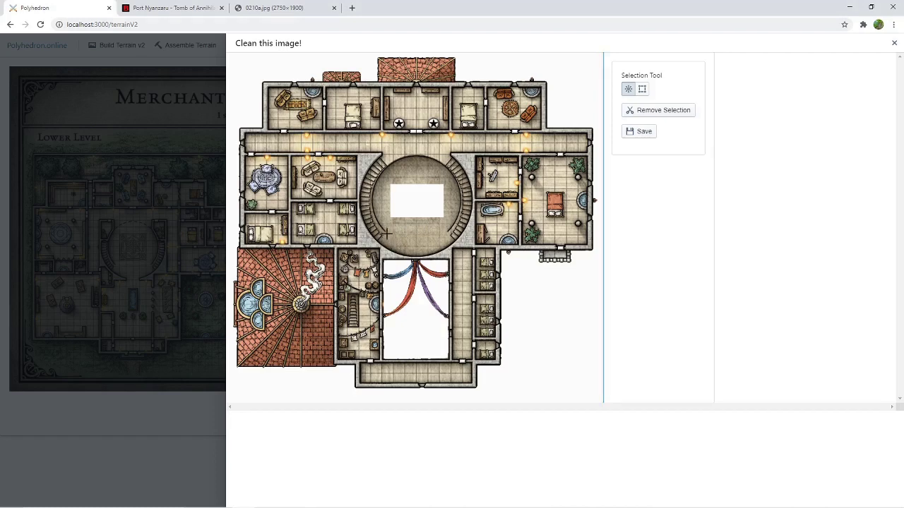
Erase the rotunda floor patches and its colour-selected floor, then save the cleaned villa-2 image
{"action": "left_click", "coordinate": [642, 89]}
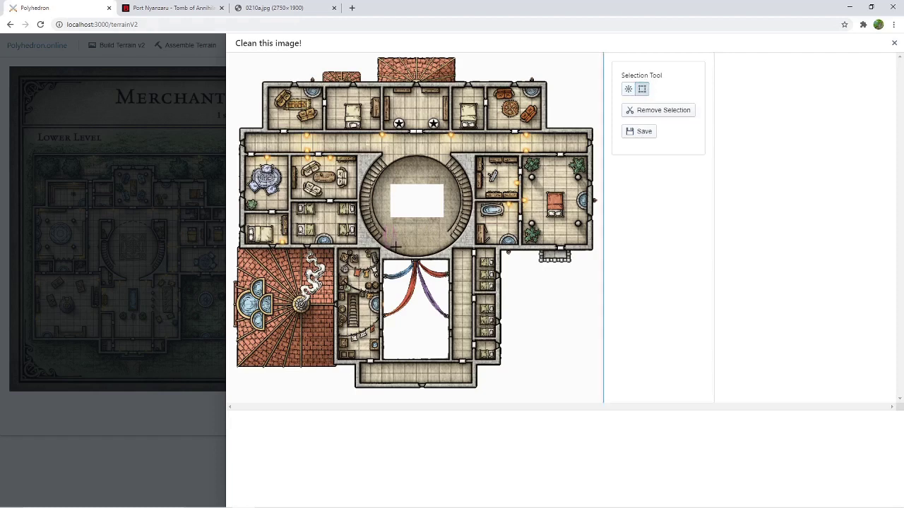
{"action": "left_click_drag", "start_coordinate": [397, 246], "coordinate": [396, 247]}
{"action": "left_click_drag", "start_coordinate": [436, 225], "coordinate": [447, 245]}
{"action": "left_click", "coordinate": [628, 89]}
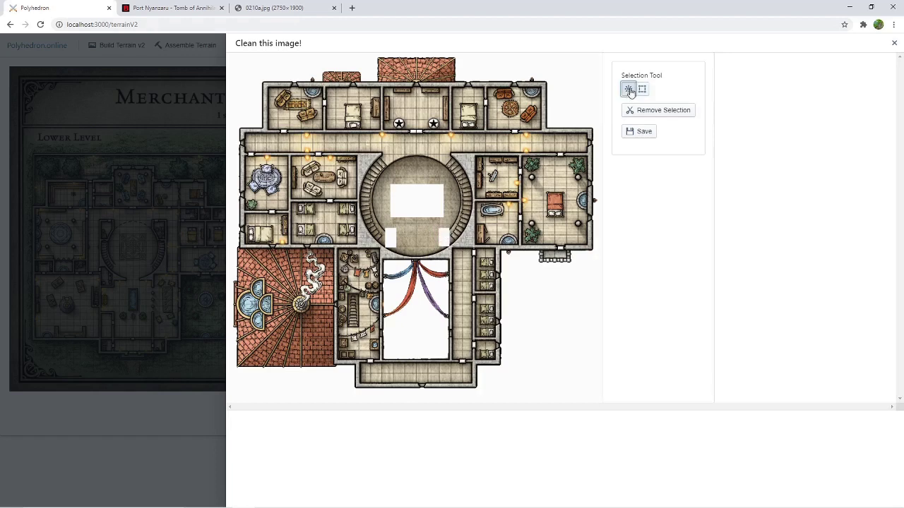
{"action": "left_click", "coordinate": [412, 171]}
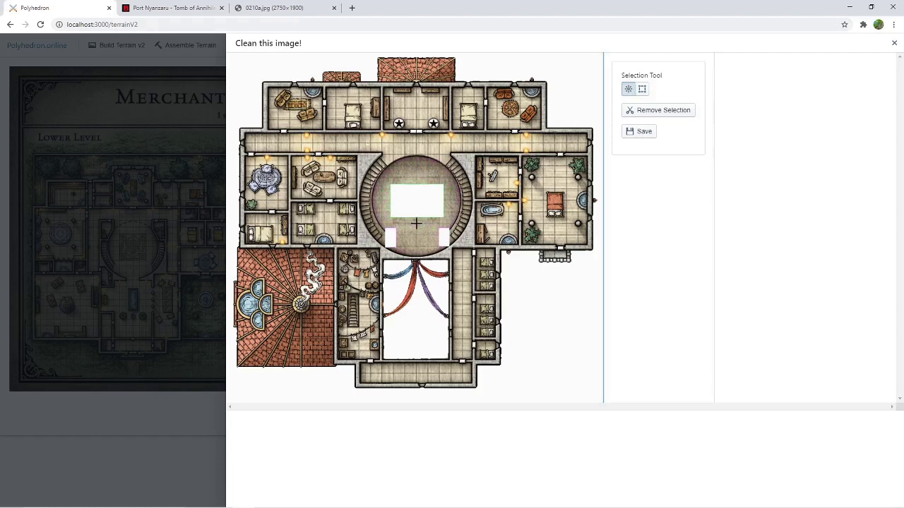
{"action": "key", "text": "Delete"}
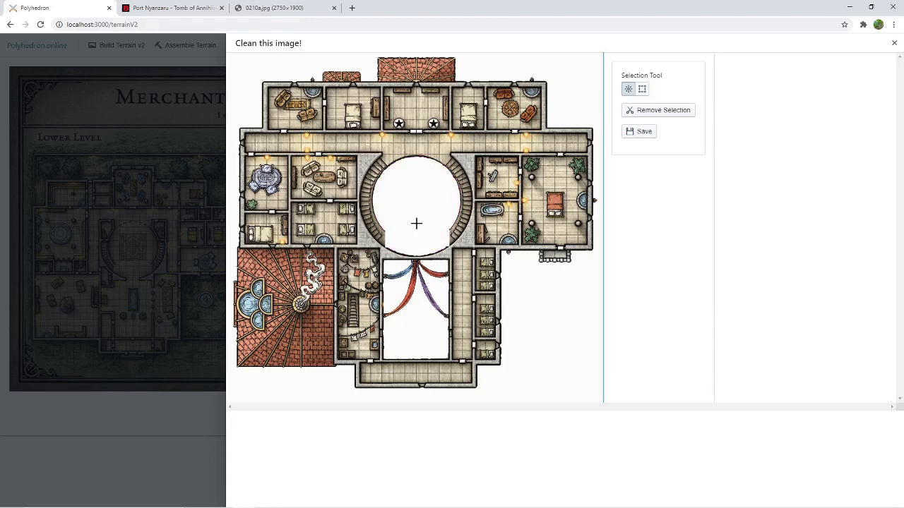
{"action": "left_click", "coordinate": [642, 133]}
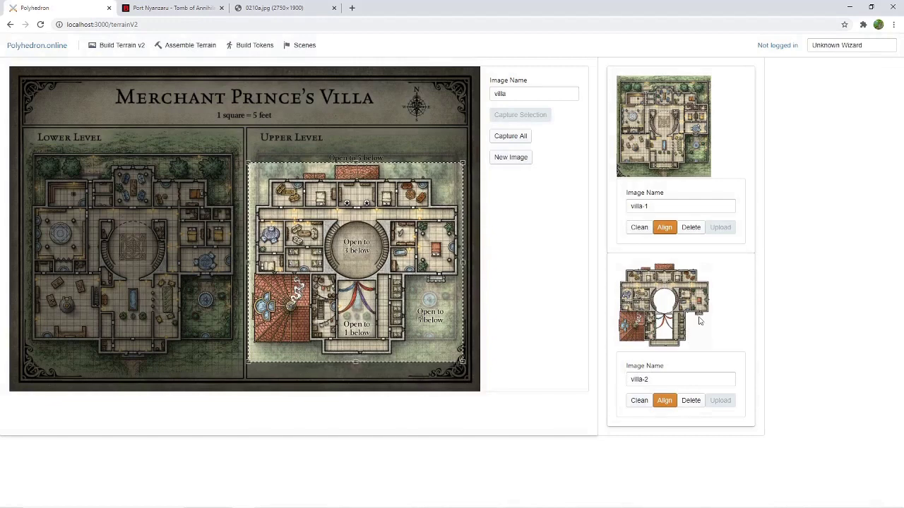
Open the Aligner on the lower-level villa-1 capture, starting at grid size 50 with zero offsets
{"action": "mouse_move", "coordinate": [491, 507]}
{"action": "left_click", "coordinate": [667, 229]}
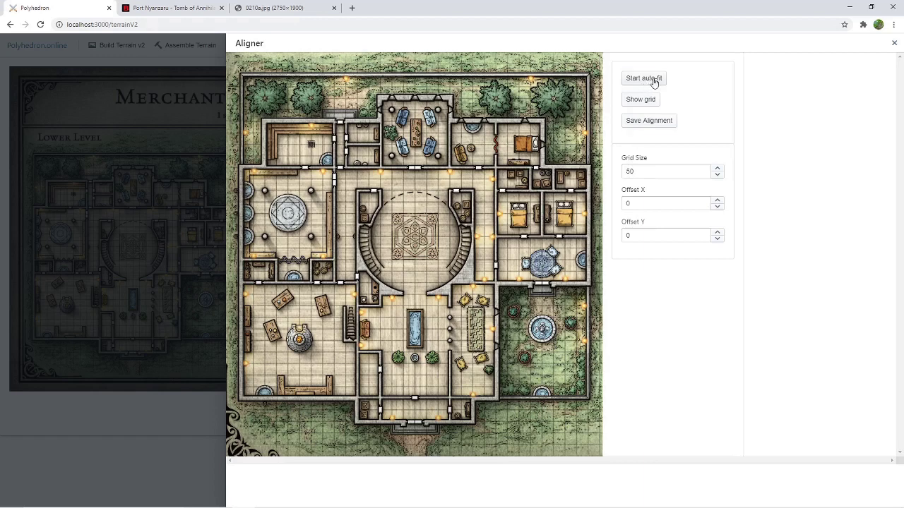
Auto-fit the grid from one marked map square, refine it, and save villa-1's alignment at about 38.37
{"action": "left_click", "coordinate": [654, 82]}
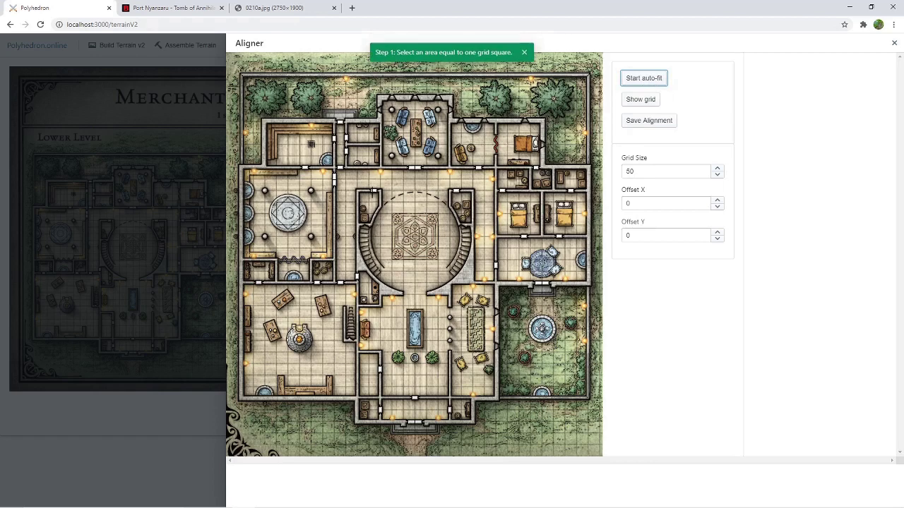
{"action": "left_click_drag", "start_coordinate": [392, 179], "coordinate": [406, 192]}
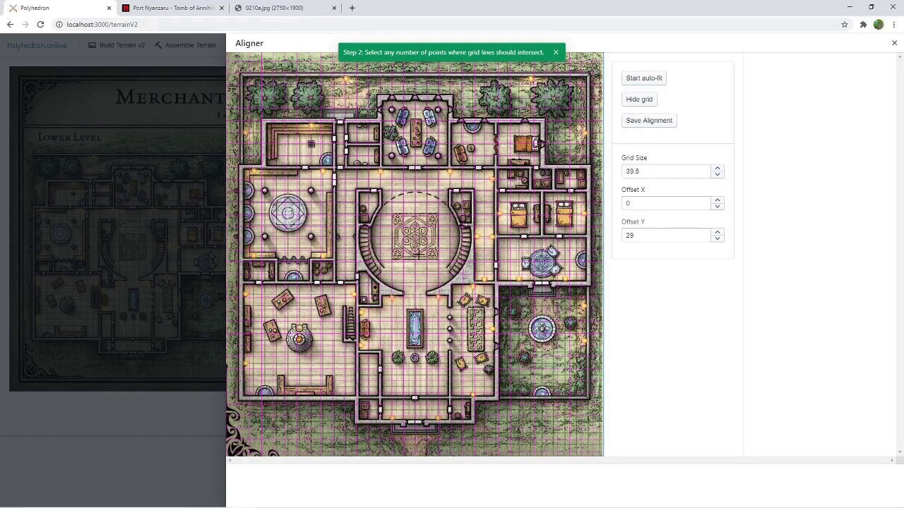
{"action": "left_click", "coordinate": [346, 189]}
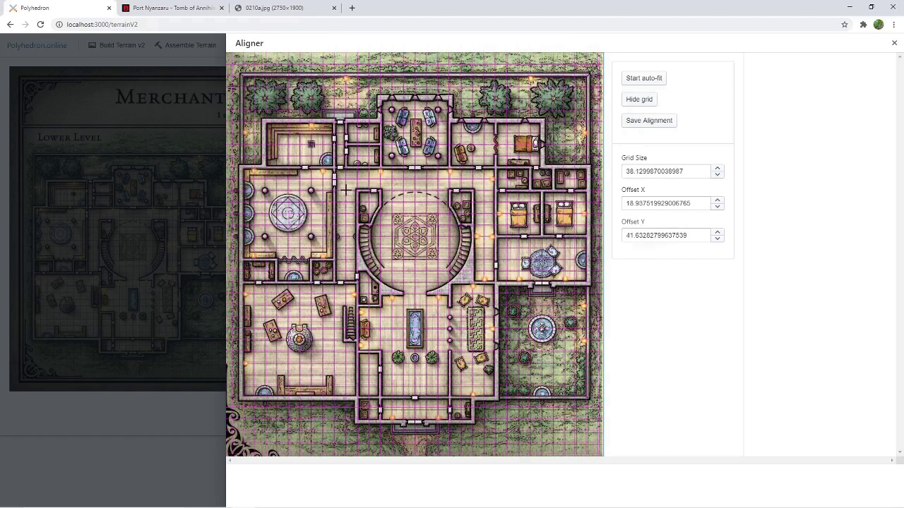
{"action": "left_click", "coordinate": [391, 328]}
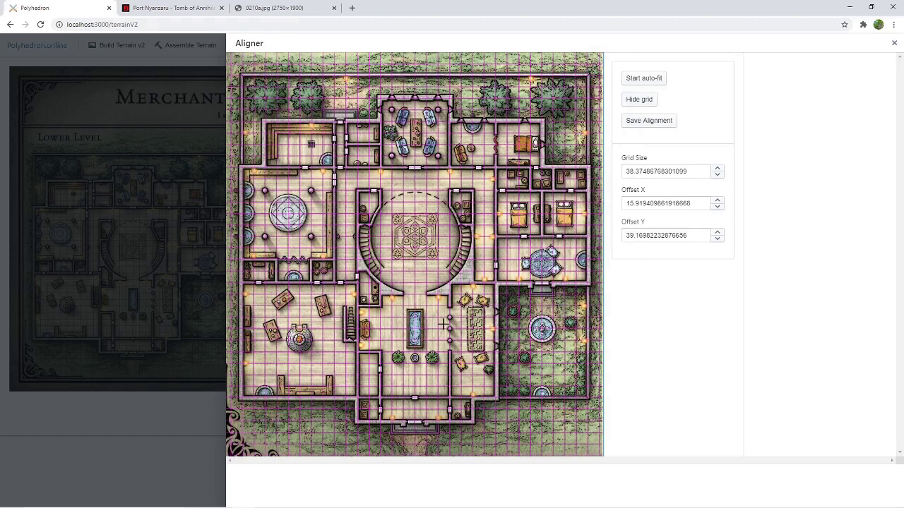
{"action": "left_click", "coordinate": [653, 121]}
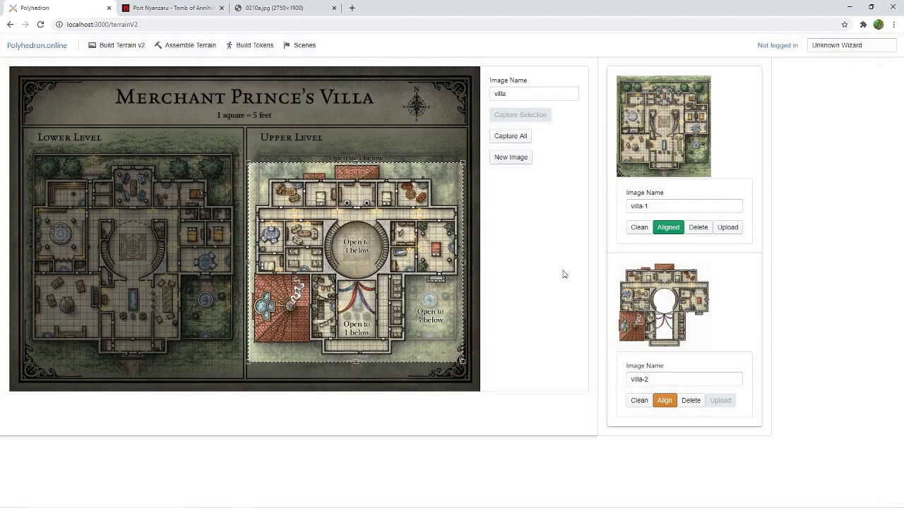
Auto-fit villa-2's grid from one square and two intersections, save it at about 38.39, and upload
{"action": "left_click", "coordinate": [662, 400]}
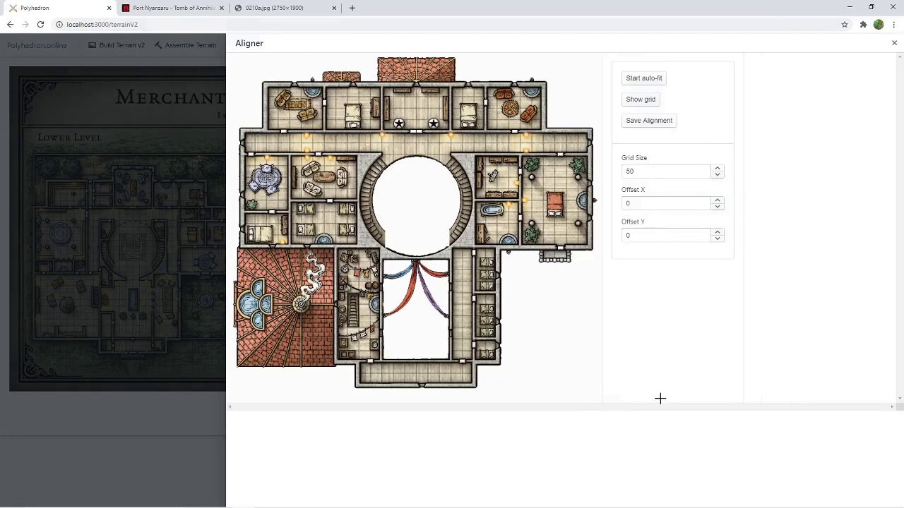
{"action": "left_click", "coordinate": [644, 79]}
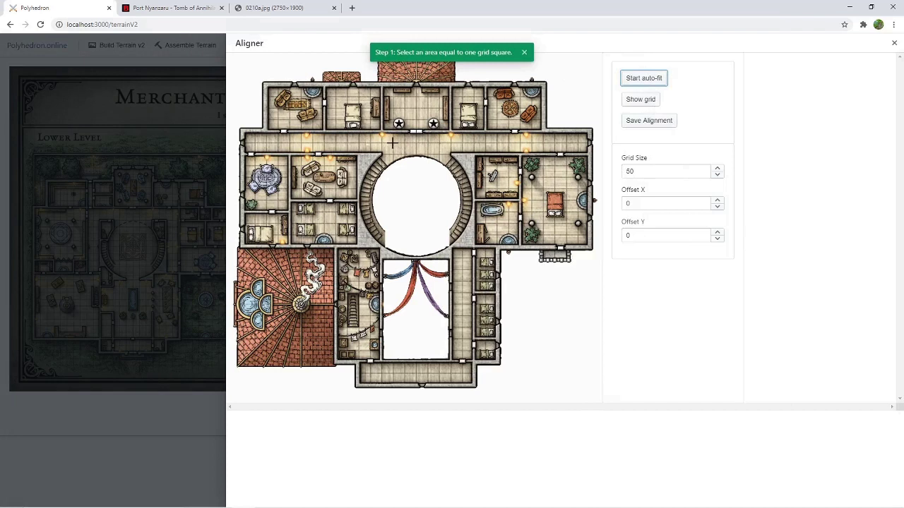
{"action": "left_click_drag", "start_coordinate": [392, 143], "coordinate": [404, 155]}
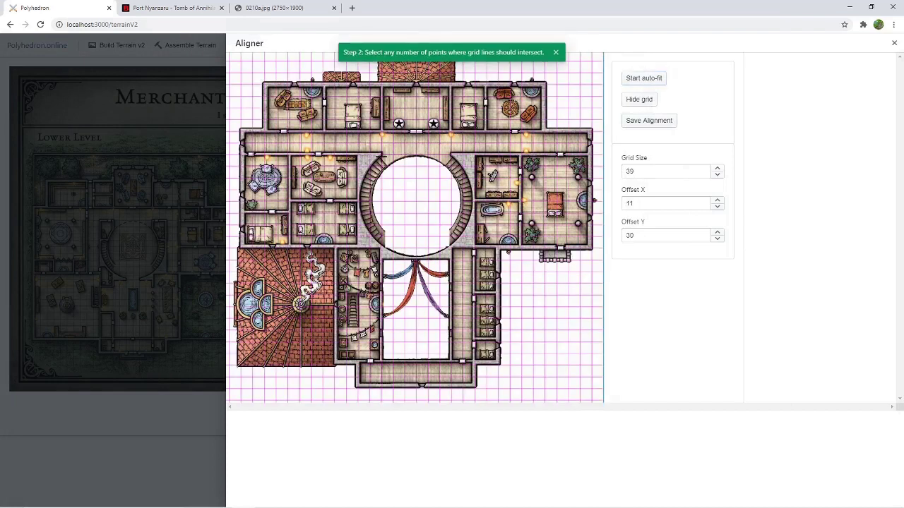
{"action": "left_click", "coordinate": [335, 143]}
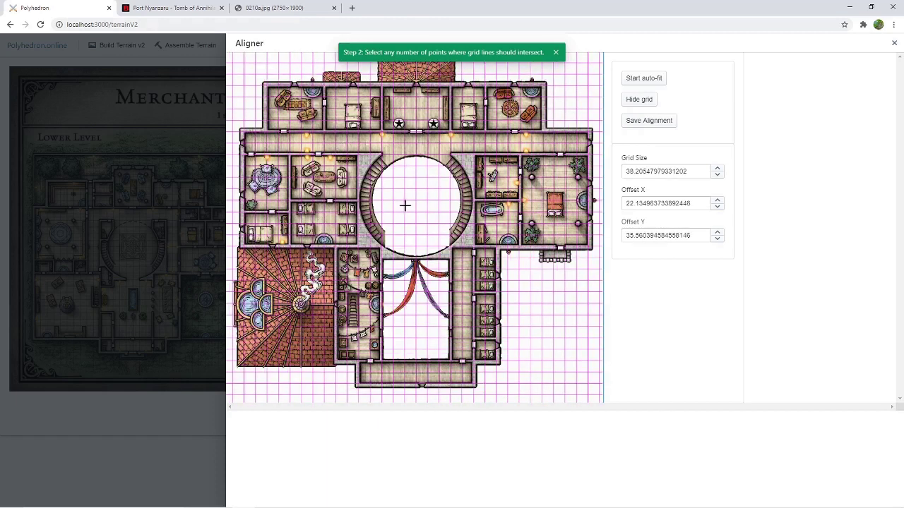
{"action": "left_click", "coordinate": [532, 212]}
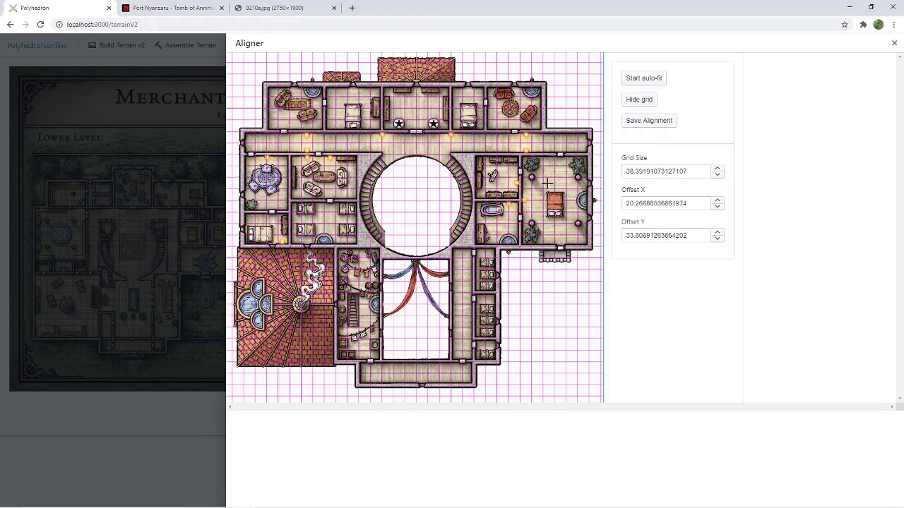
{"action": "left_click", "coordinate": [643, 124]}
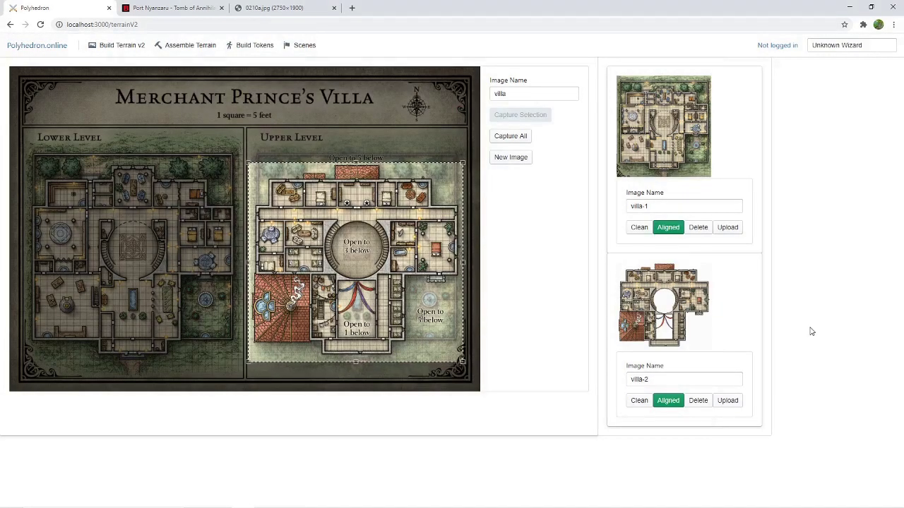
{"action": "left_click", "coordinate": [728, 227]}
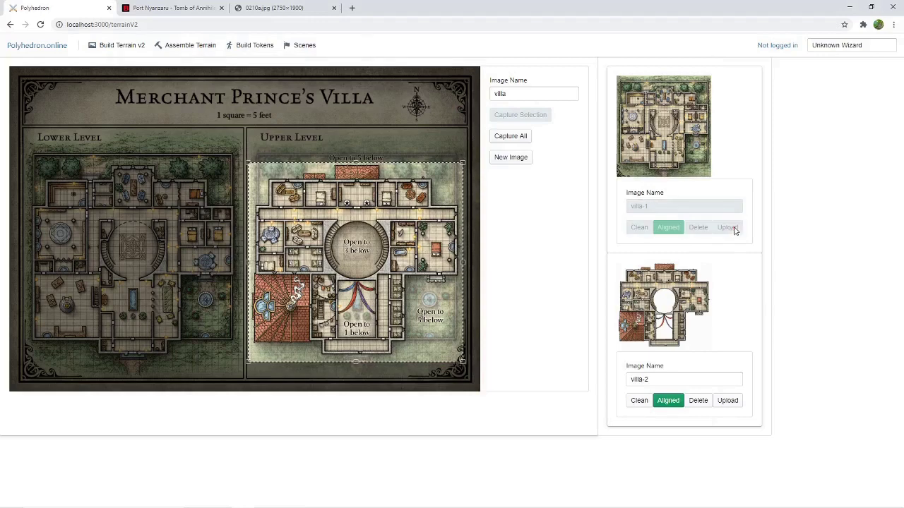
Assemble a terrain with villa-1 as the ground floor and villa-2 aligned above at Z level 1
{"action": "left_click", "coordinate": [192, 45]}
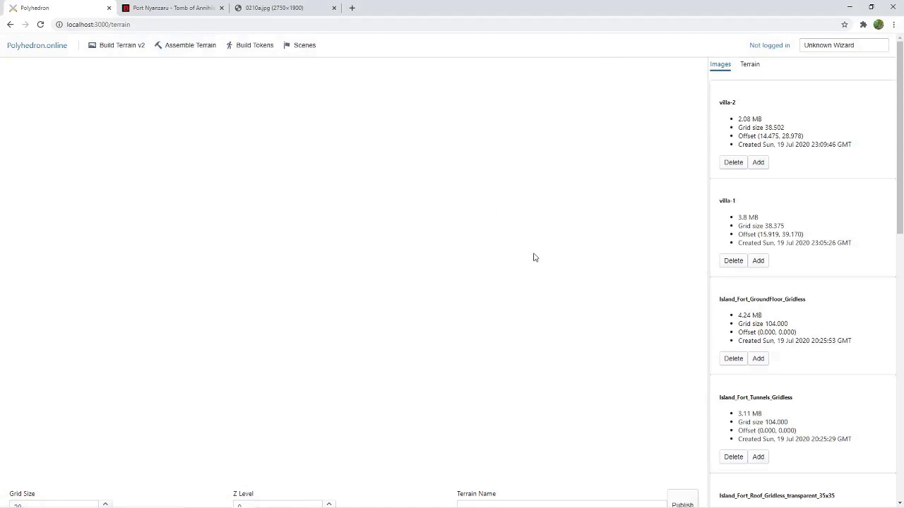
{"action": "left_click", "coordinate": [758, 260]}
{"action": "left_click_drag", "start_coordinate": [237, 184], "coordinate": [347, 224]}
{"action": "scroll", "coordinate": [528, 256], "scroll_direction": "down", "scroll_amount": 1}
{"action": "left_click", "coordinate": [329, 457]}
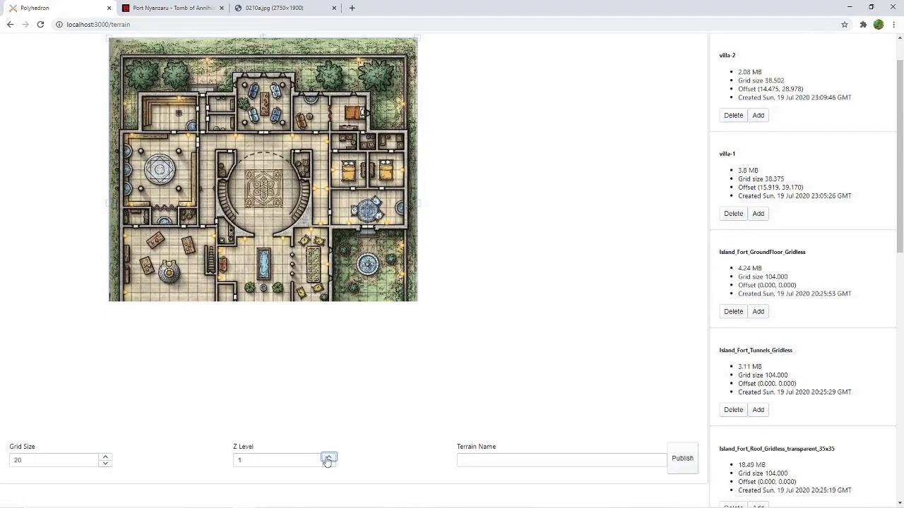
{"action": "scroll", "coordinate": [510, 371], "scroll_direction": "up", "scroll_amount": 1}
{"action": "left_click", "coordinate": [758, 163]}
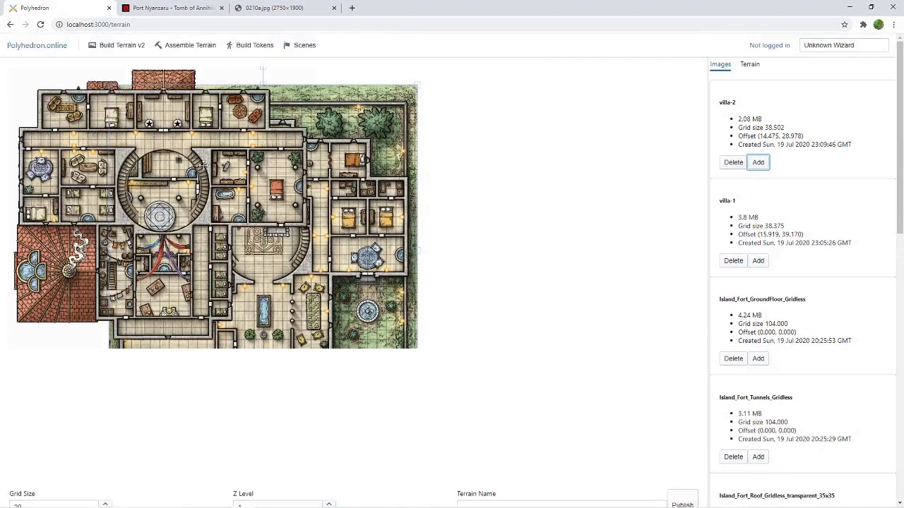
{"action": "left_click_drag", "start_coordinate": [60, 155], "coordinate": [171, 224]}
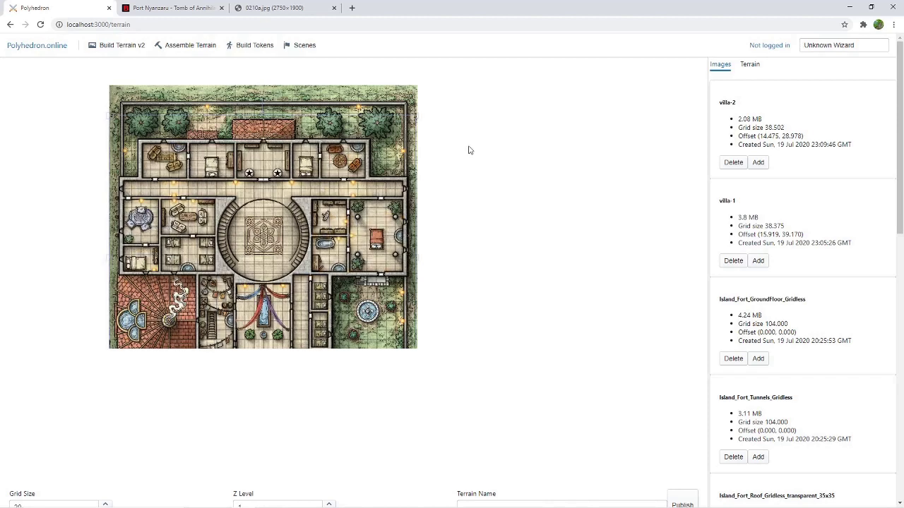
Name the terrain villa and publish it
{"action": "scroll", "coordinate": [469, 149], "scroll_direction": "down", "scroll_amount": 1}
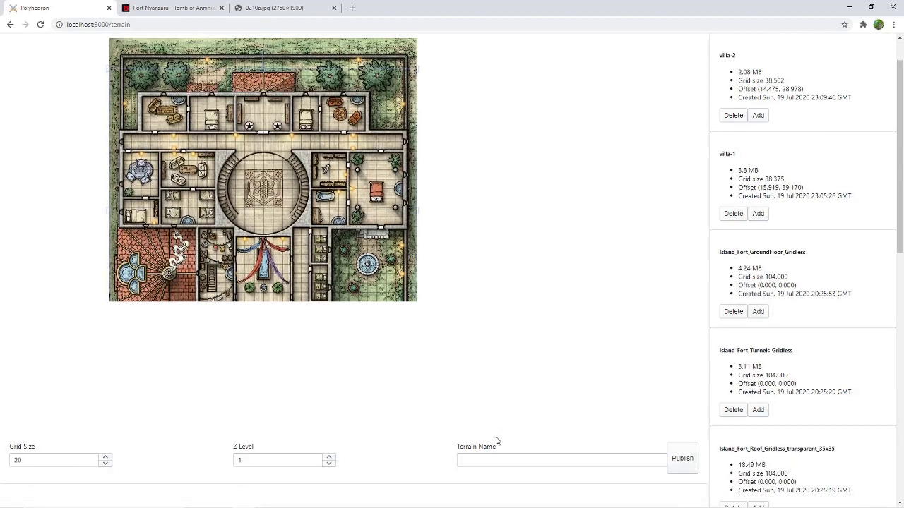
{"action": "left_click", "coordinate": [500, 461]}
{"action": "type", "text": "villa"}
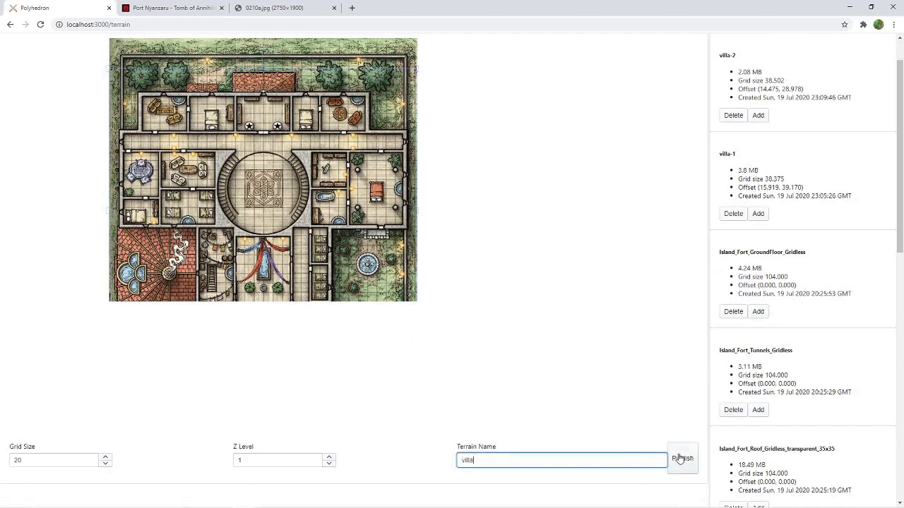
{"action": "left_click", "coordinate": [682, 459]}
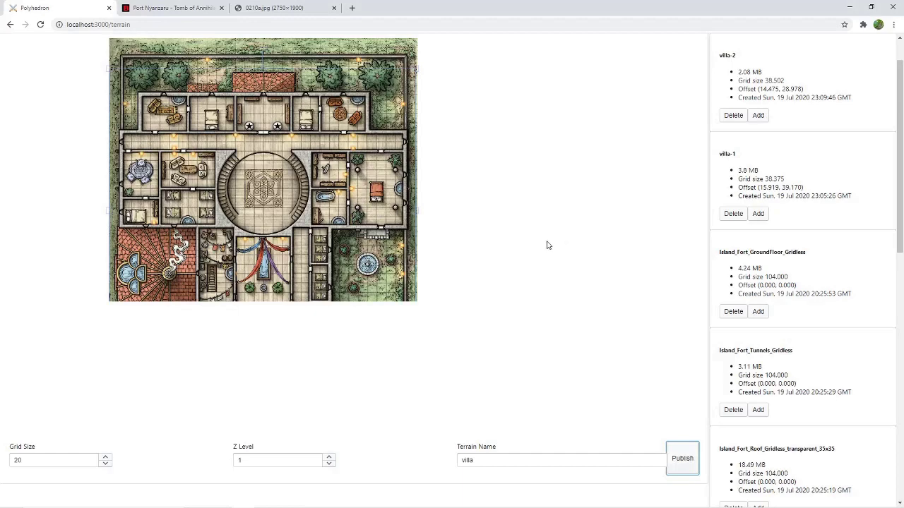
{"action": "scroll", "coordinate": [546, 245], "scroll_direction": "up", "scroll_amount": 1}
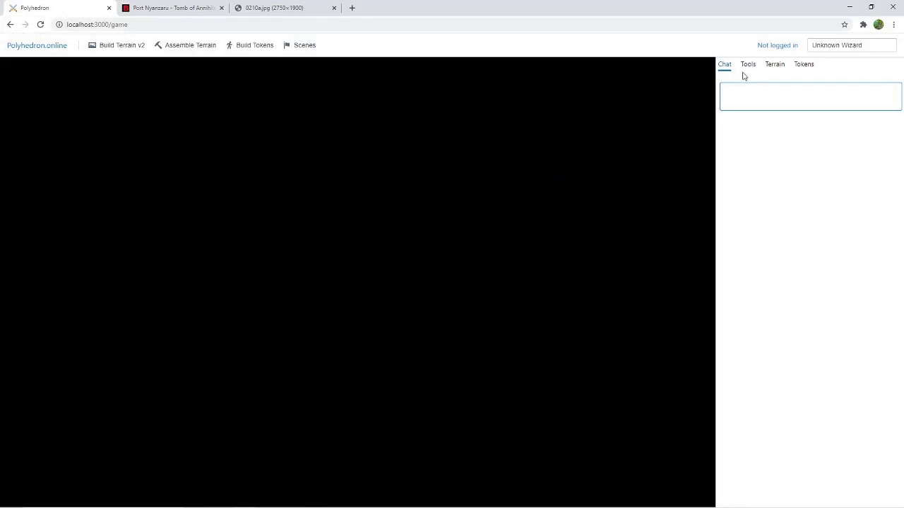
Add the villa terrain to the game map and toggle between its upper and ground levels
{"action": "left_click", "coordinate": [770, 66]}
{"action": "left_click", "coordinate": [766, 154]}
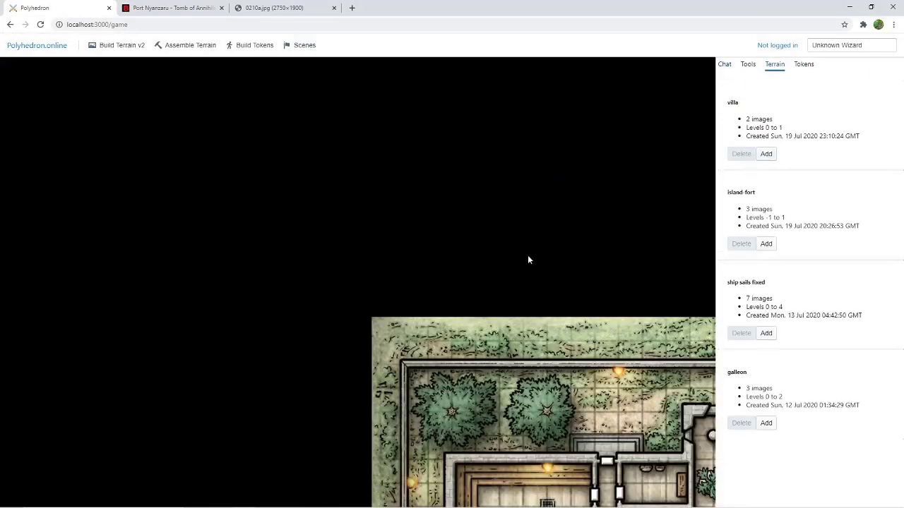
{"action": "scroll", "coordinate": [455, 260], "scroll_direction": "up", "scroll_amount": 3}
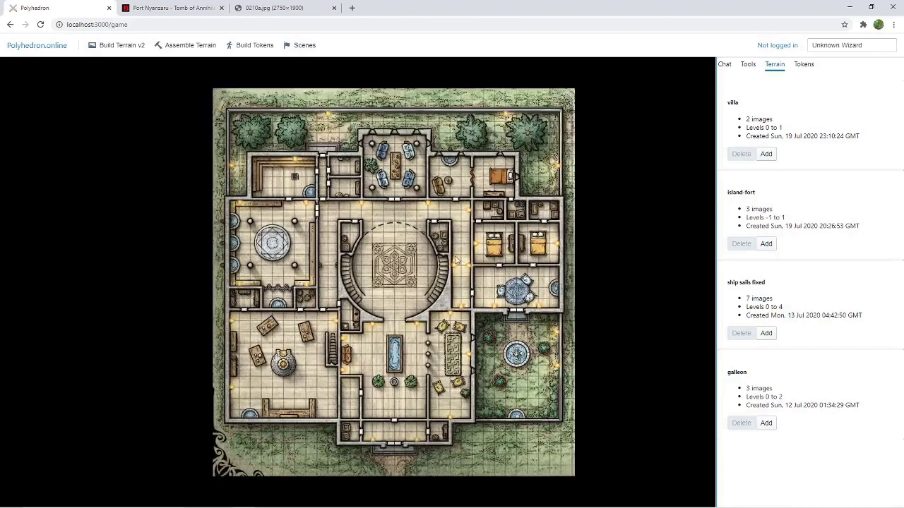
{"action": "key", "text": "Page_Up"}
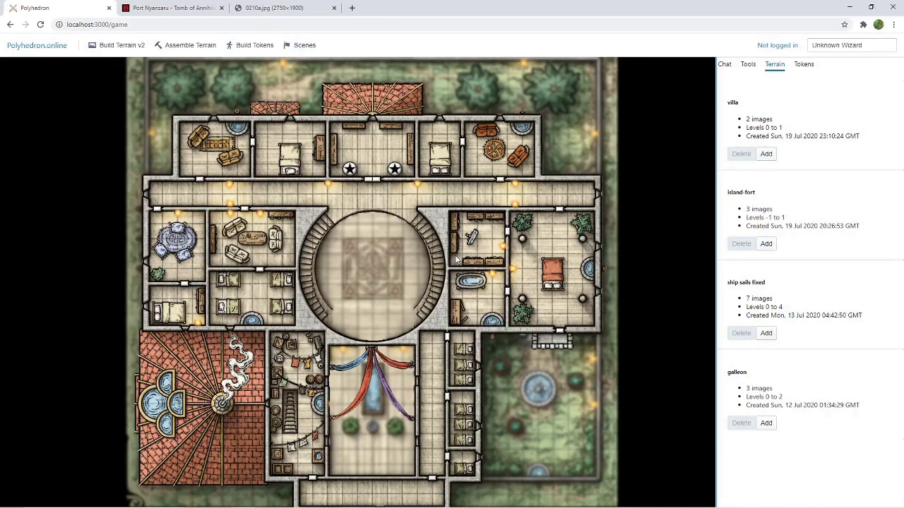
{"action": "key", "text": "Page_Down"}
{"action": "key", "text": "Page_Up"}
{"action": "key", "text": "Page_Down"}
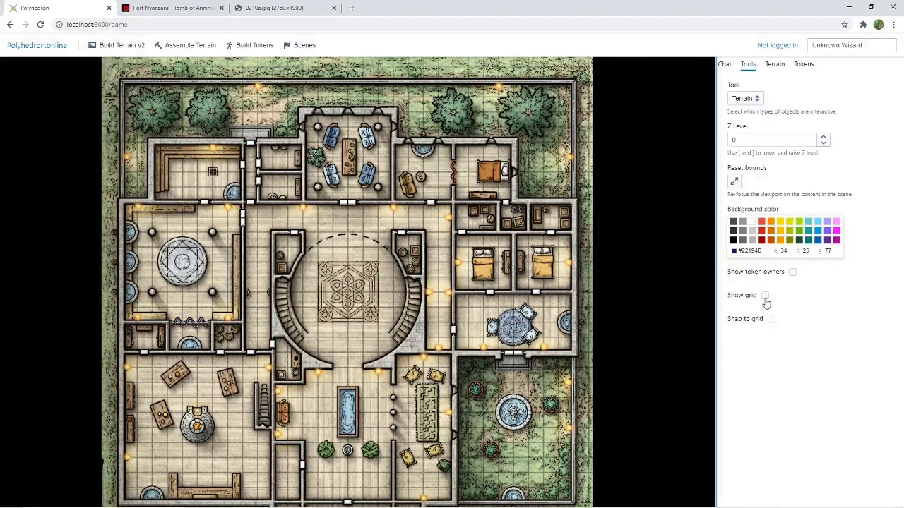
Turn on Show grid and Snap to grid, then reposition the villa so it snaps
{"action": "left_click", "coordinate": [764, 295]}
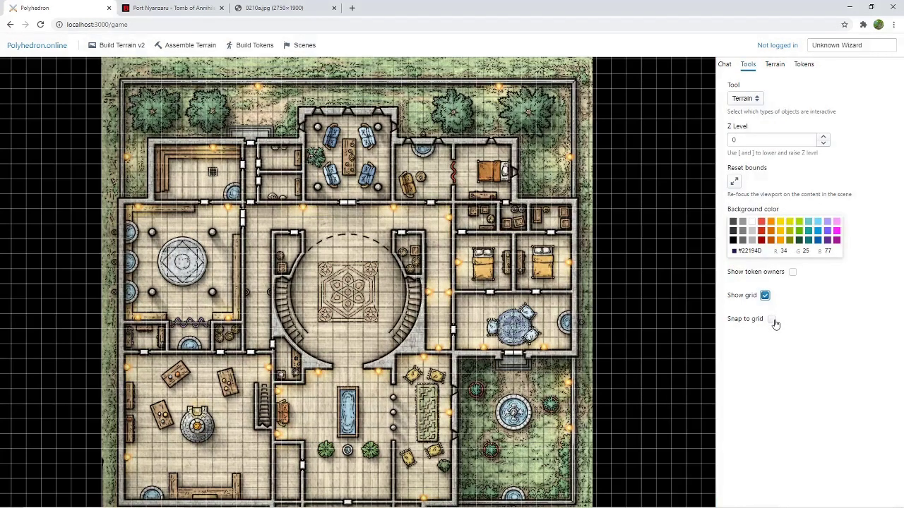
{"action": "left_click", "coordinate": [773, 321]}
{"action": "left_click_drag", "start_coordinate": [329, 259], "coordinate": [346, 271]}
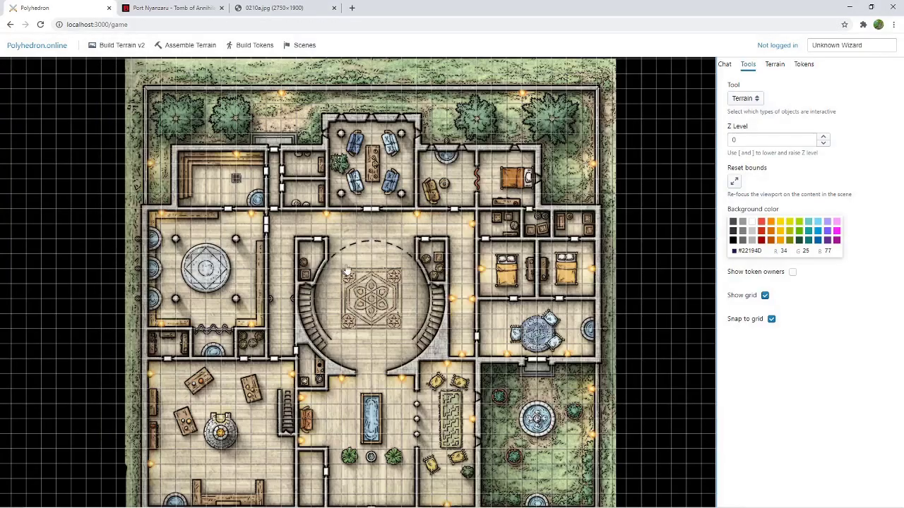
{"action": "left_click_drag", "start_coordinate": [391, 302], "coordinate": [330, 268]}
{"action": "scroll", "coordinate": [406, 271], "scroll_direction": "down", "scroll_amount": 5}
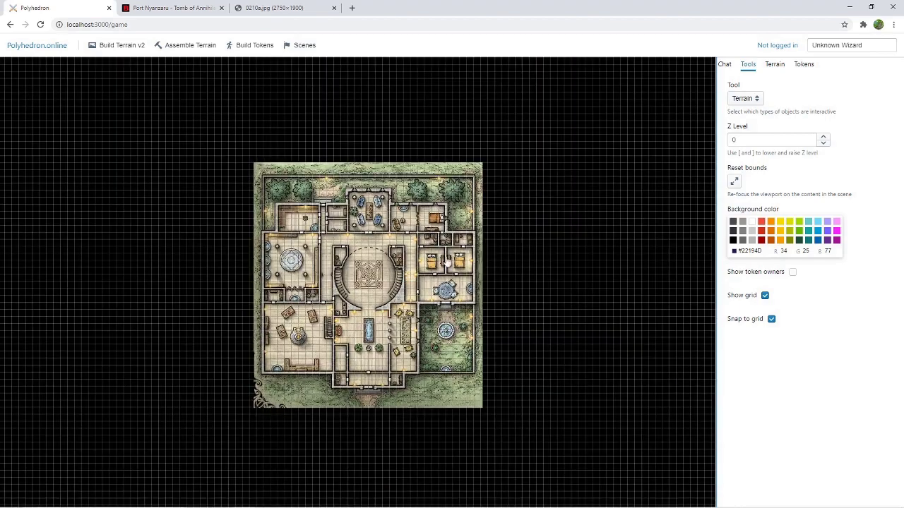
{"action": "left_click_drag", "start_coordinate": [555, 272], "coordinate": [376, 221]}
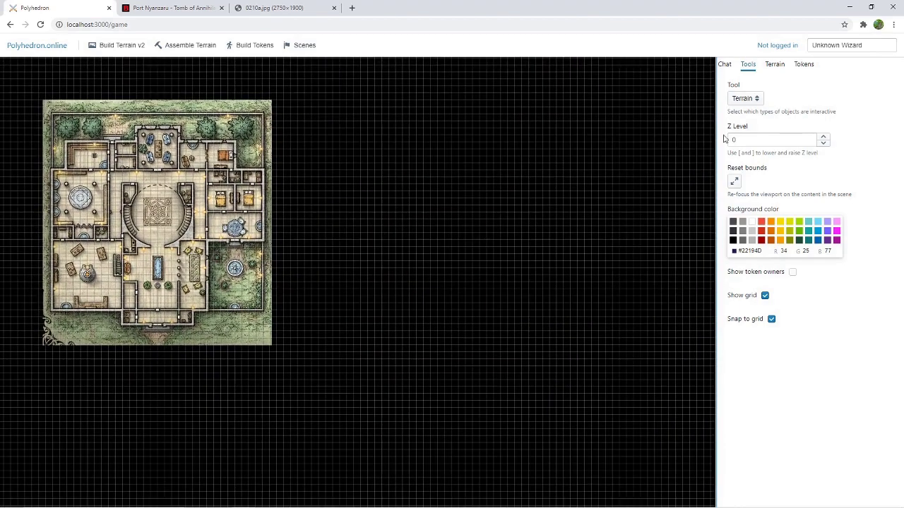
Add a second villa copy and move it up beside the first
{"action": "left_click", "coordinate": [776, 66]}
{"action": "left_click", "coordinate": [766, 153]}
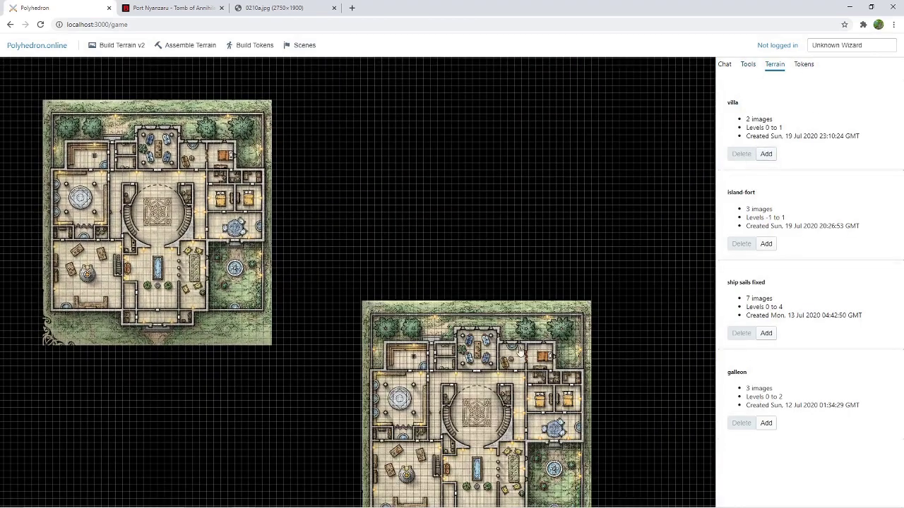
{"action": "left_click_drag", "start_coordinate": [490, 353], "coordinate": [514, 156]}
{"action": "scroll", "coordinate": [504, 223], "scroll_direction": "down", "scroll_amount": 3}
{"action": "scroll", "coordinate": [363, 235], "scroll_direction": "up", "scroll_amount": 3}
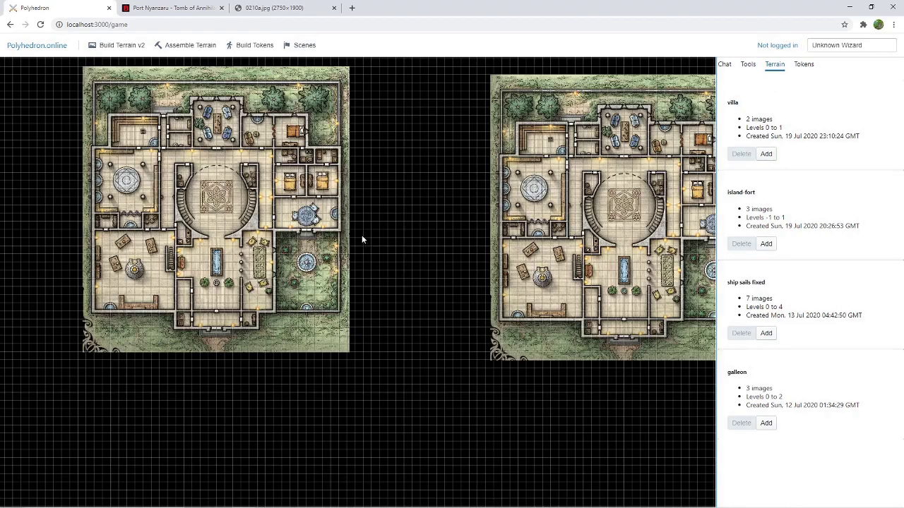
{"action": "scroll", "coordinate": [367, 234], "scroll_direction": "up", "scroll_amount": 3}
{"action": "left_click_drag", "start_coordinate": [353, 243], "coordinate": [525, 317]}
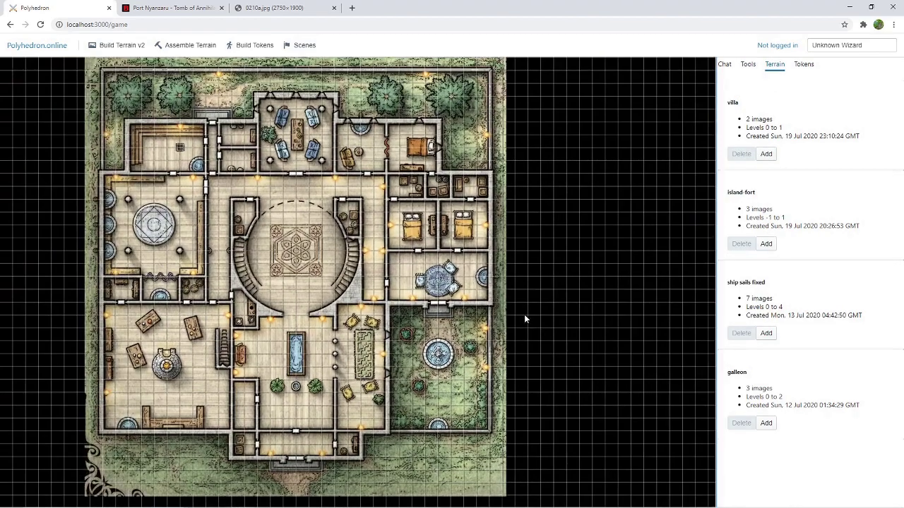
Add Keira's token from the Tokens list and drag it above Simon's in the central rotunda
{"action": "left_click", "coordinate": [803, 65]}
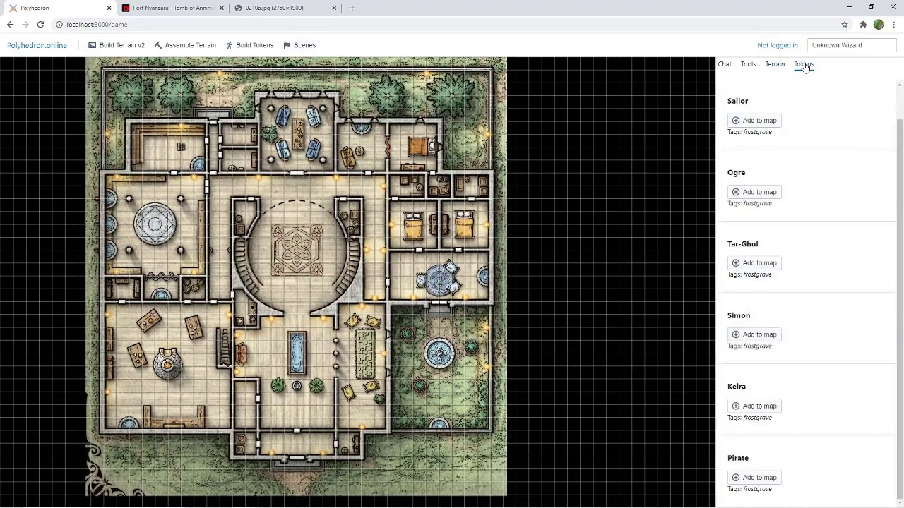
{"action": "left_click", "coordinate": [748, 65]}
{"action": "left_click", "coordinate": [755, 99]}
{"action": "left_click", "coordinate": [801, 65]}
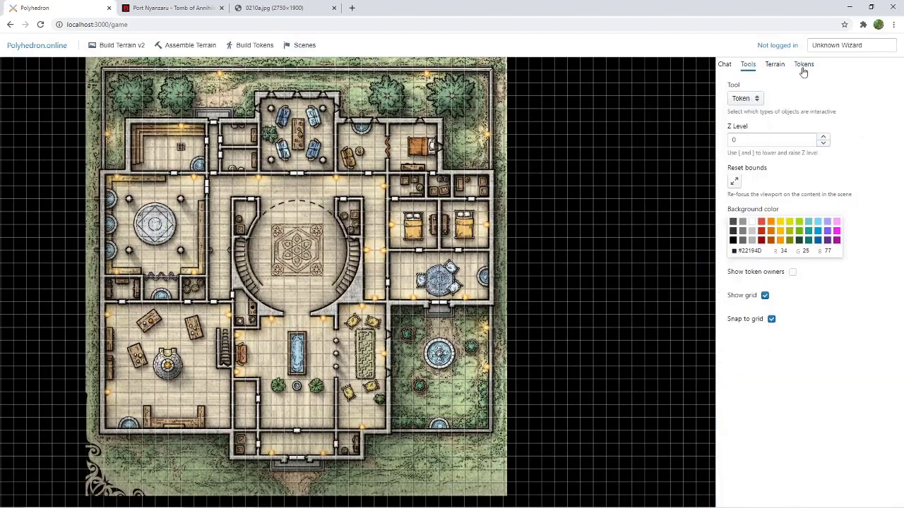
{"action": "left_click", "coordinate": [803, 64]}
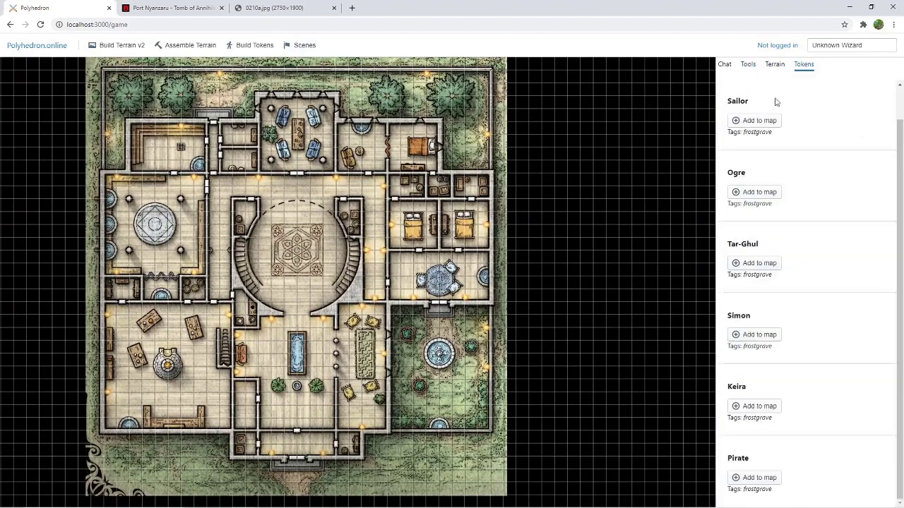
{"action": "left_click", "coordinate": [752, 405]}
{"action": "scroll", "coordinate": [357, 281], "scroll_direction": "up", "scroll_amount": 3}
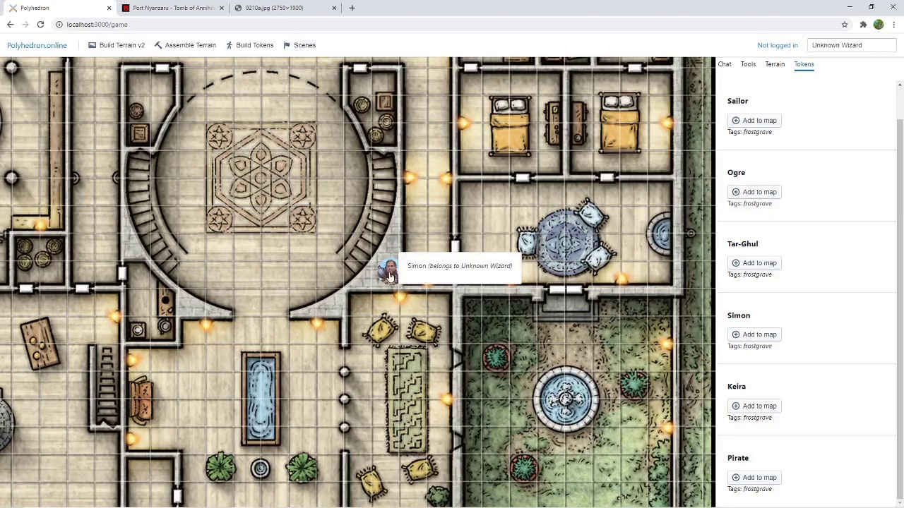
{"action": "left_click_drag", "start_coordinate": [388, 271], "coordinate": [274, 273]}
{"action": "left_click_drag", "start_coordinate": [389, 271], "coordinate": [275, 219]}
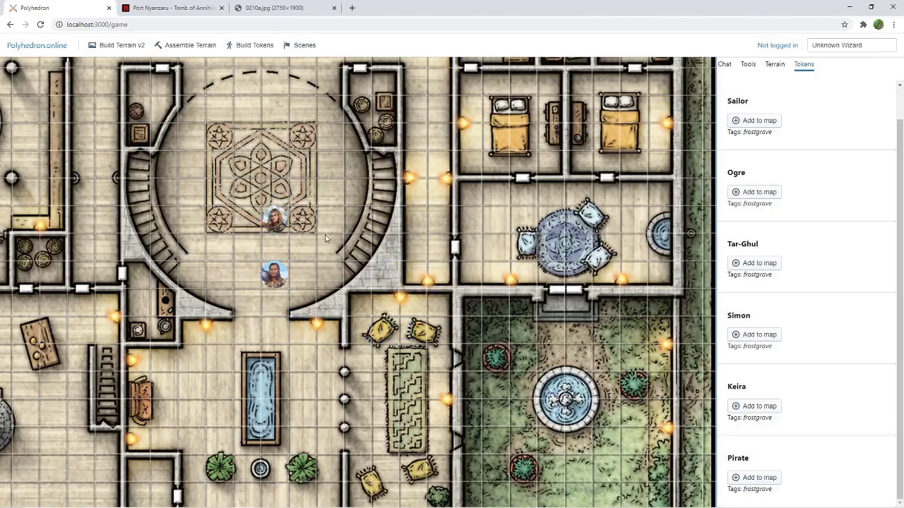
{"action": "scroll", "coordinate": [296, 243], "scroll_direction": "up", "scroll_amount": 5}
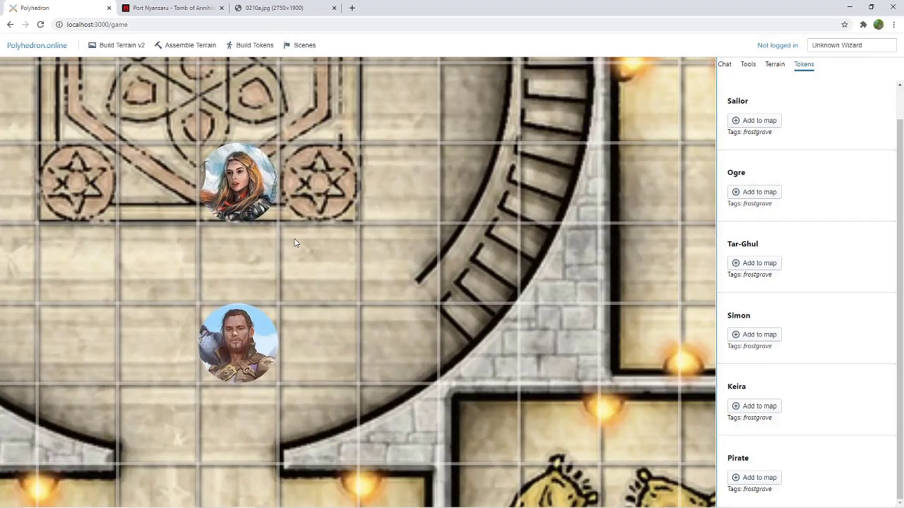
{"action": "scroll", "coordinate": [297, 243], "scroll_direction": "down", "scroll_amount": 4}
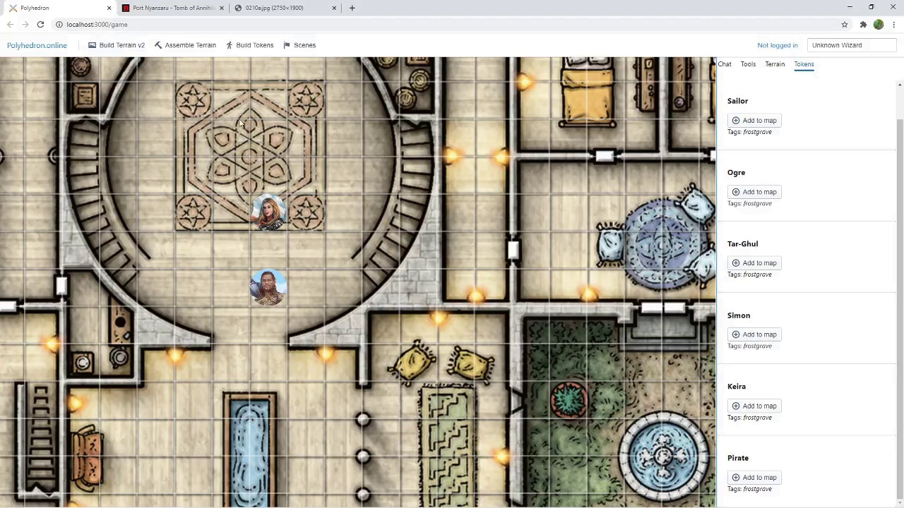
Create a new token template in the token builder and name it Gladiator
{"action": "left_click", "coordinate": [252, 46]}
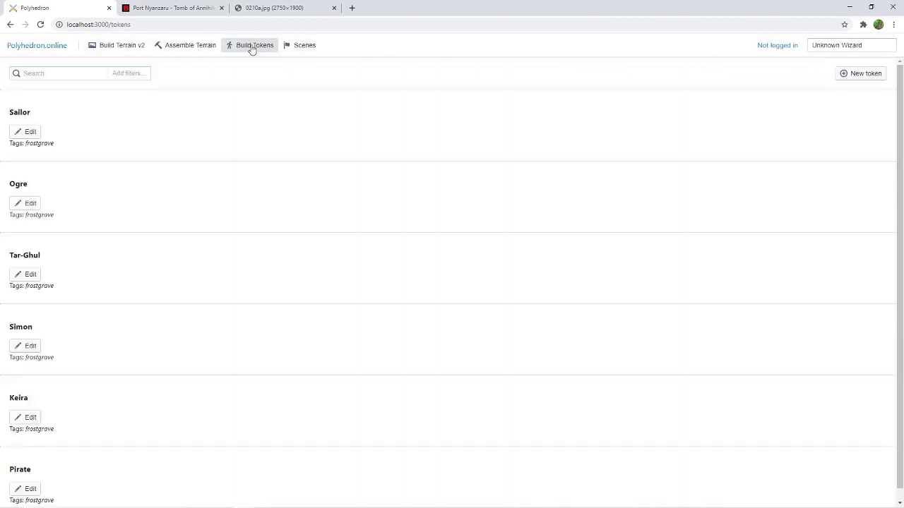
{"action": "left_click", "coordinate": [846, 72]}
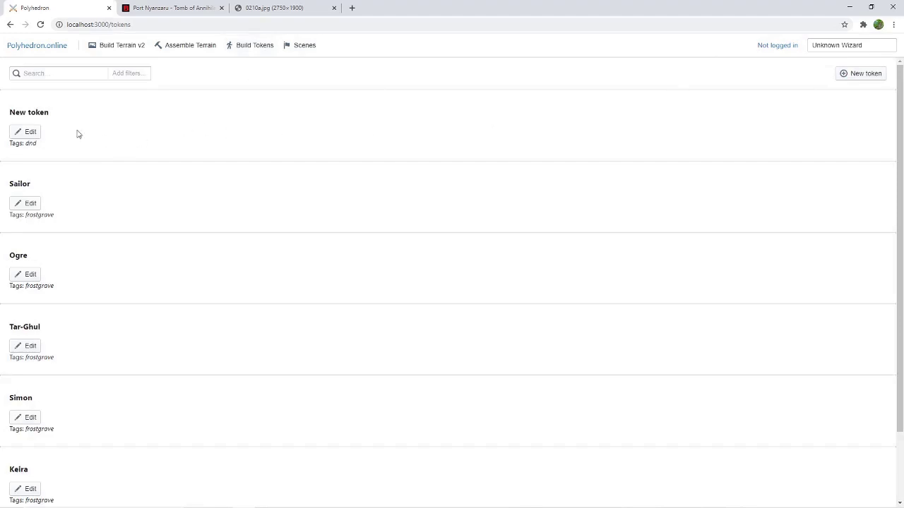
{"action": "left_click", "coordinate": [29, 131]}
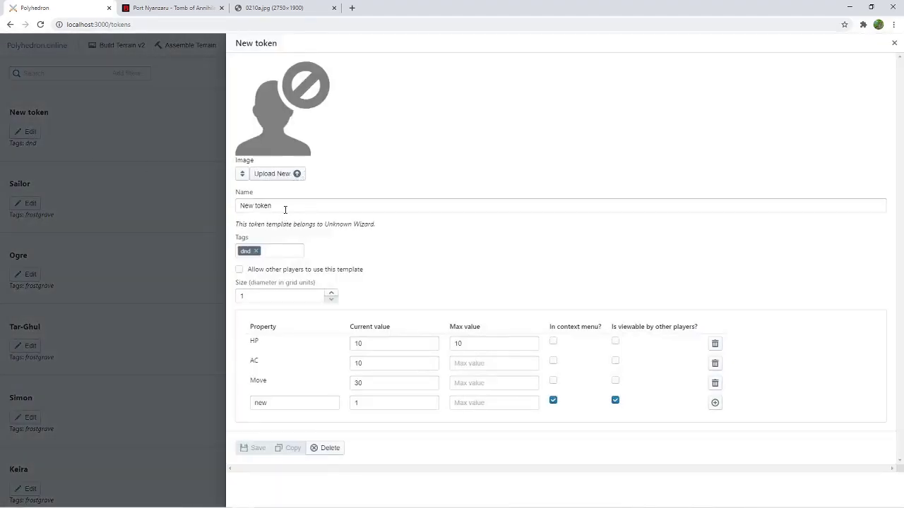
{"action": "triple_click", "coordinate": [285, 208]}
{"action": "type", "text": "Glad"}
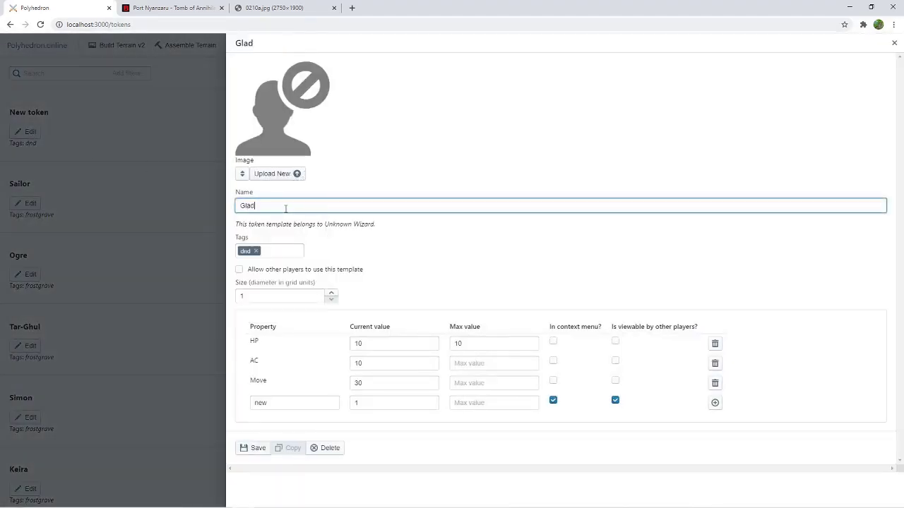
{"action": "type", "text": "iator"}
{"action": "left_click", "coordinate": [460, 40]}
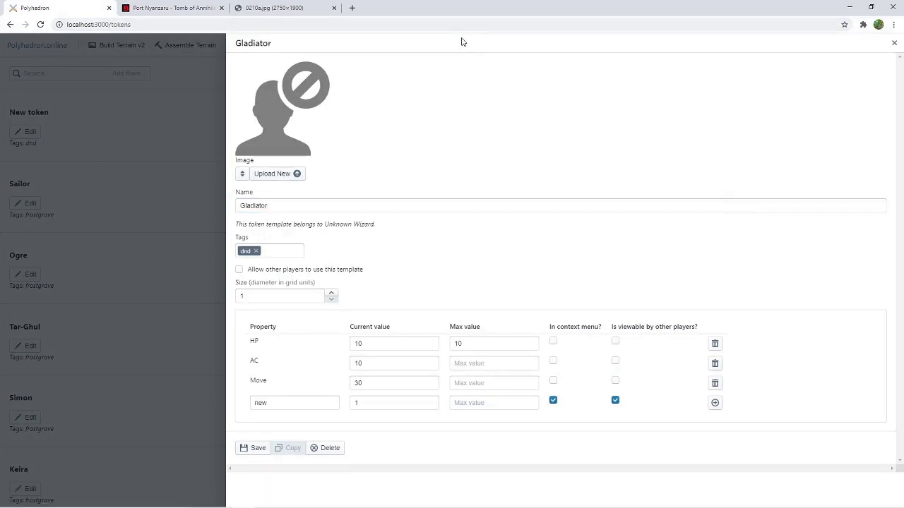
In a new tab, search Google Images for 'fantasy african gladiator'
{"action": "left_click", "coordinate": [352, 9]}
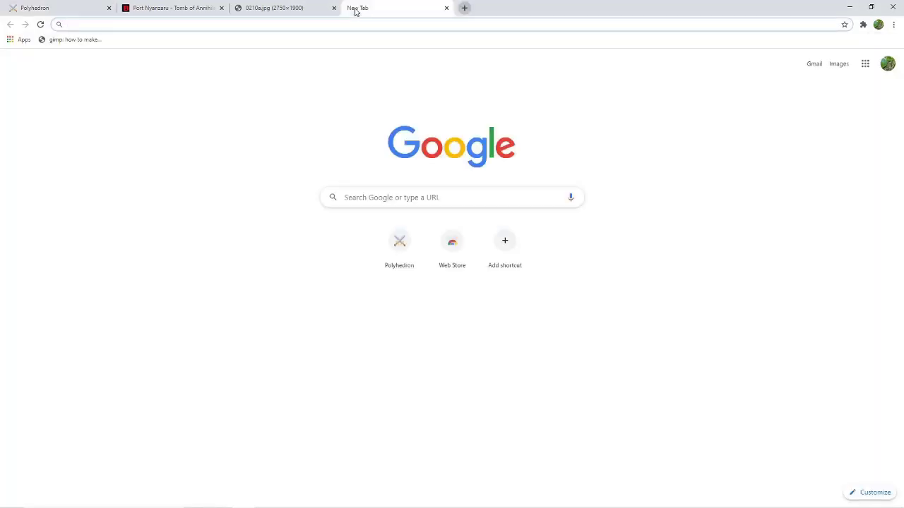
{"action": "type", "text": "fantasy afri"}
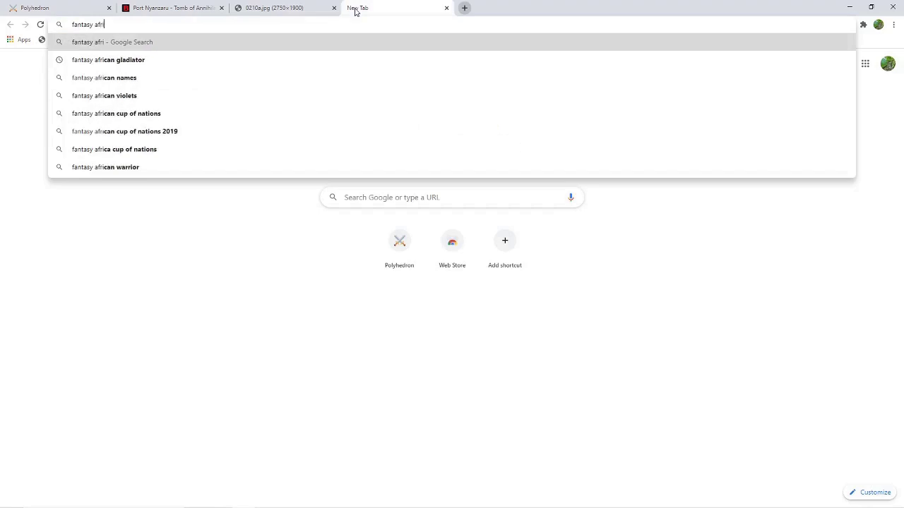
{"action": "key", "text": "Down"}
{"action": "key", "text": "Return"}
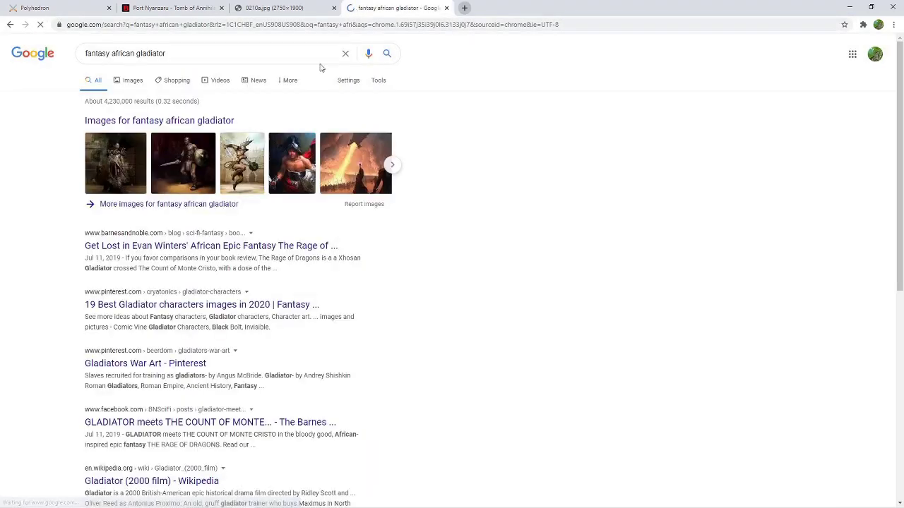
{"action": "left_click", "coordinate": [190, 161]}
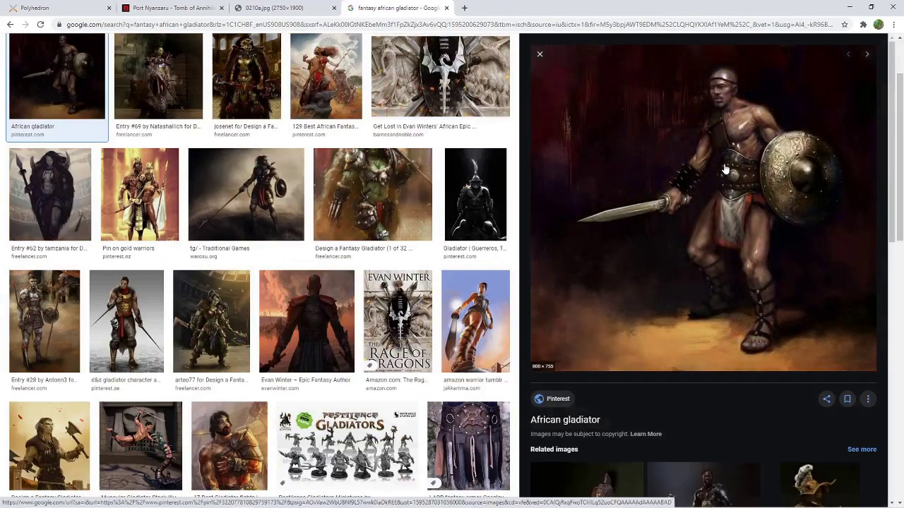
Open the chosen gladiator picture at full size and save it as a jpg in Downloads
{"action": "right_click", "coordinate": [727, 165]}
{"action": "left_click", "coordinate": [769, 236]}
{"action": "left_click", "coordinate": [521, 7]}
{"action": "right_click", "coordinate": [476, 181]}
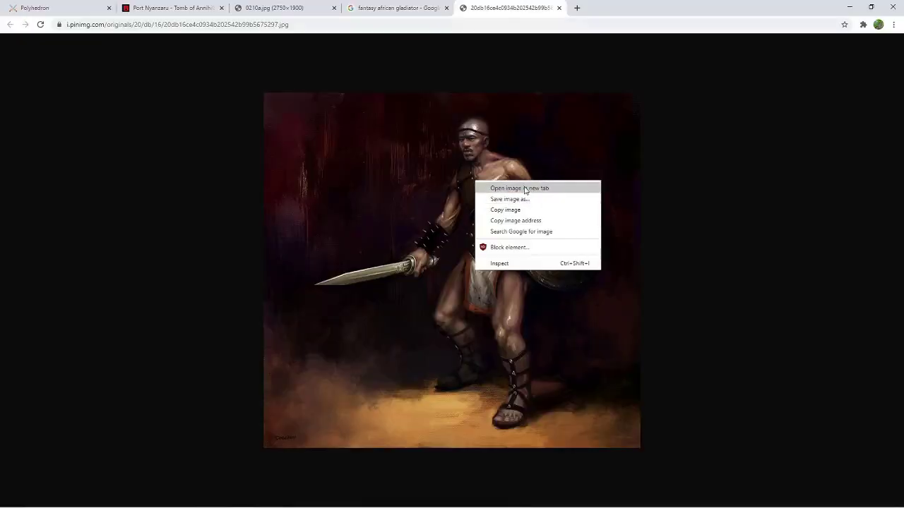
{"action": "left_click", "coordinate": [512, 199]}
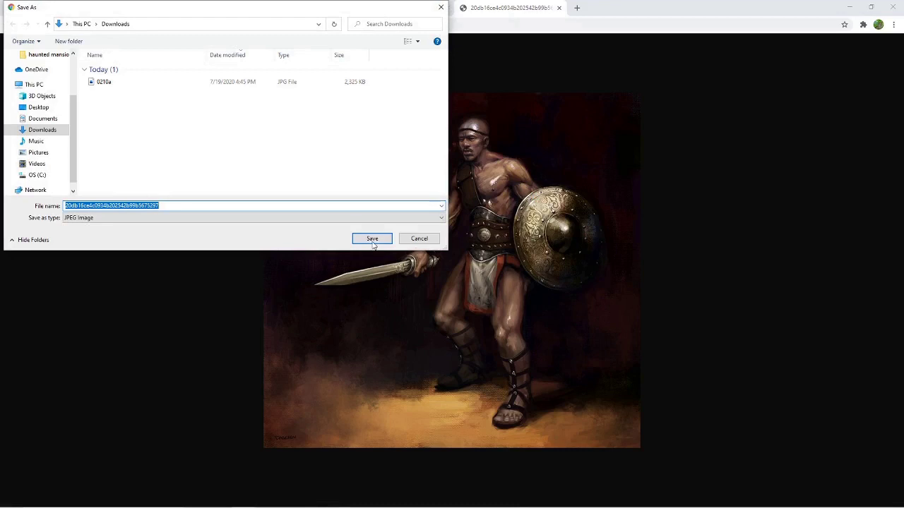
{"action": "left_click", "coordinate": [372, 239]}
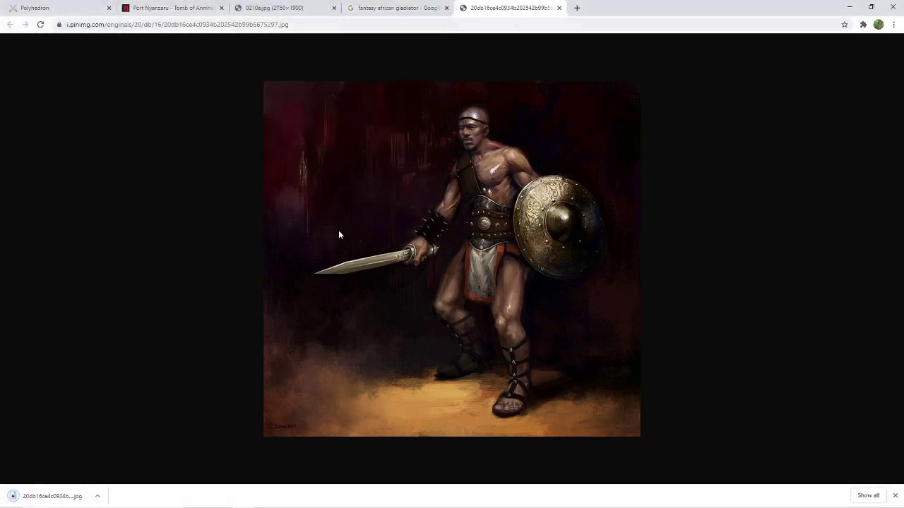
Upload the downloaded gladiator jpg as the Gladiator token image, renamed gladiator
{"action": "left_click", "coordinate": [64, 4]}
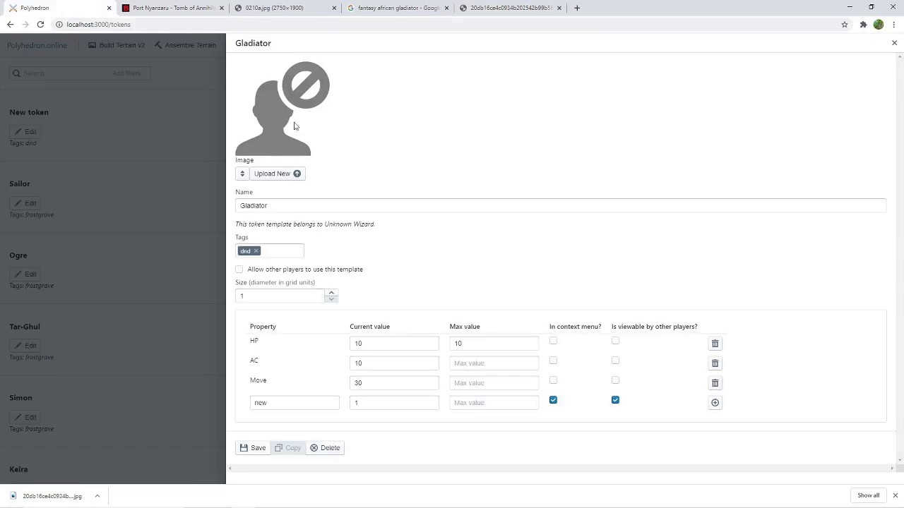
{"action": "left_click", "coordinate": [279, 173]}
{"action": "left_click_drag", "start_coordinate": [52, 497], "coordinate": [161, 134]}
{"action": "triple_click", "coordinate": [237, 80]}
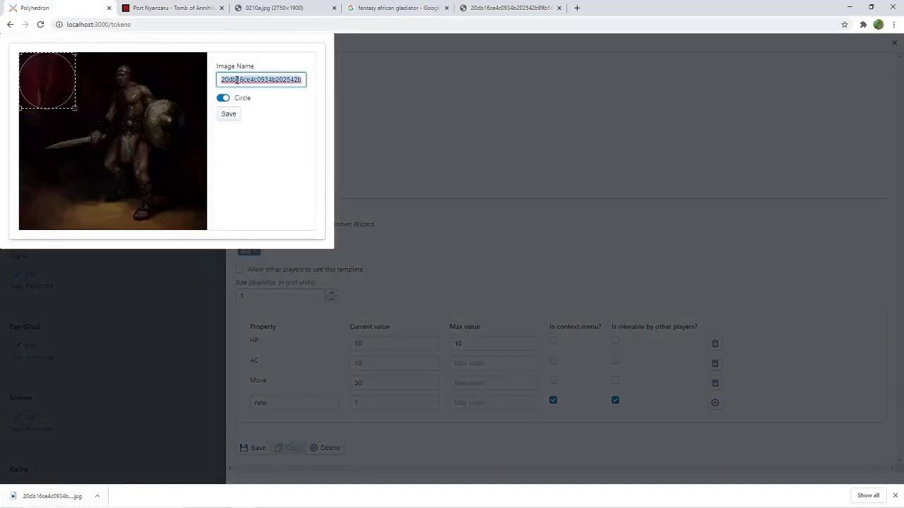
{"action": "type", "text": "gladiator"}
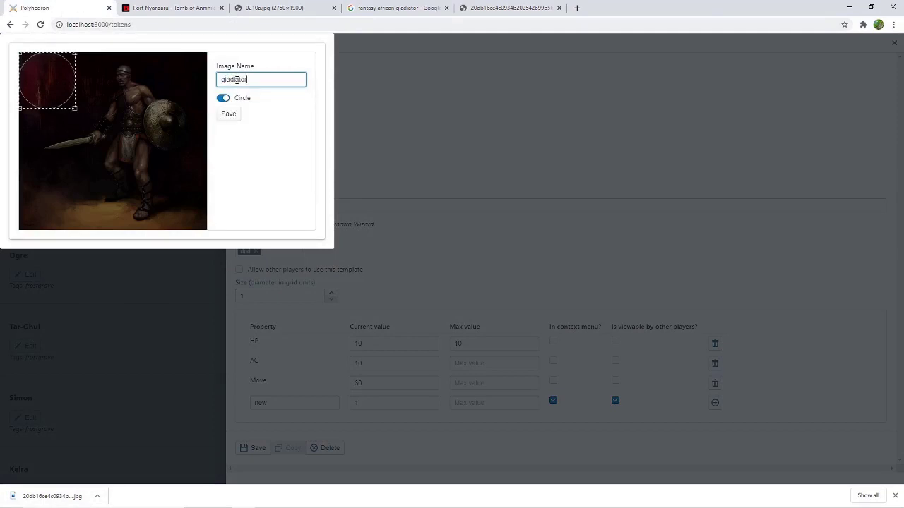
Center the circular crop on the gladiator's head, save the portrait and the token
{"action": "left_click_drag", "start_coordinate": [29, 65], "coordinate": [103, 66]}
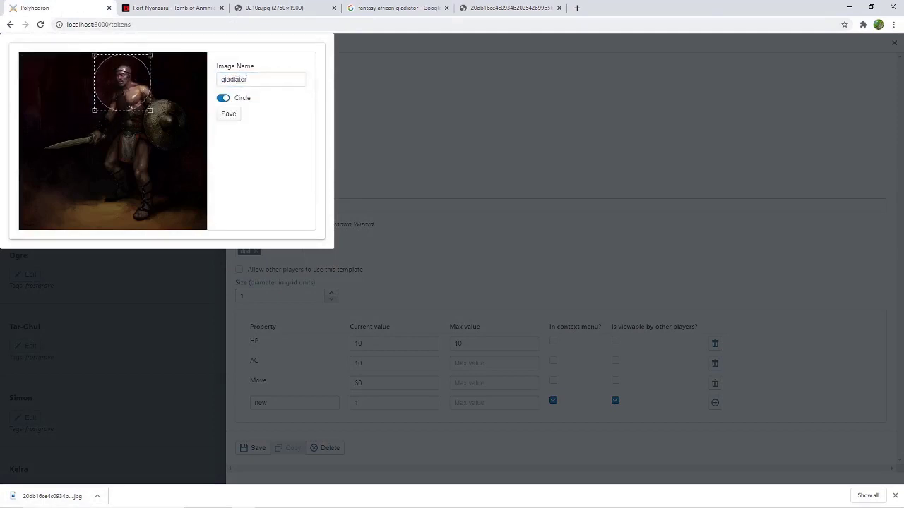
{"action": "left_click_drag", "start_coordinate": [138, 91], "coordinate": [141, 92]}
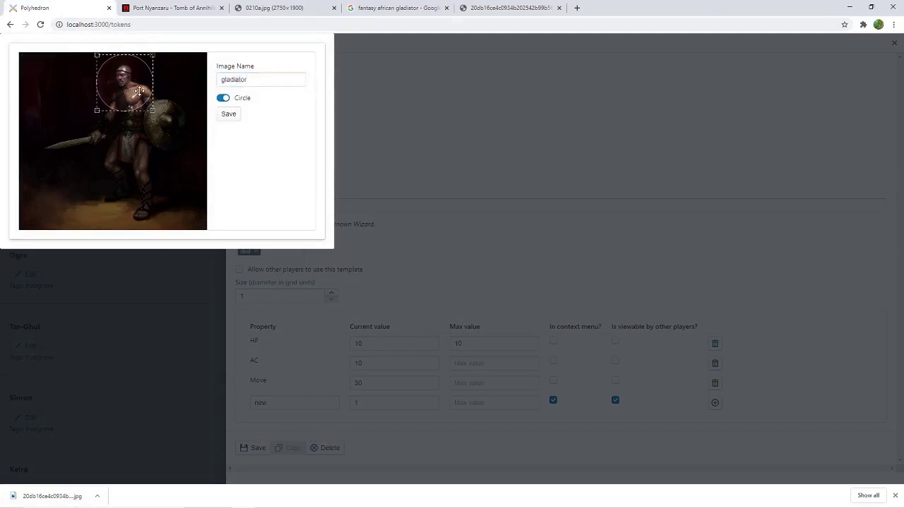
{"action": "left_click", "coordinate": [229, 114]}
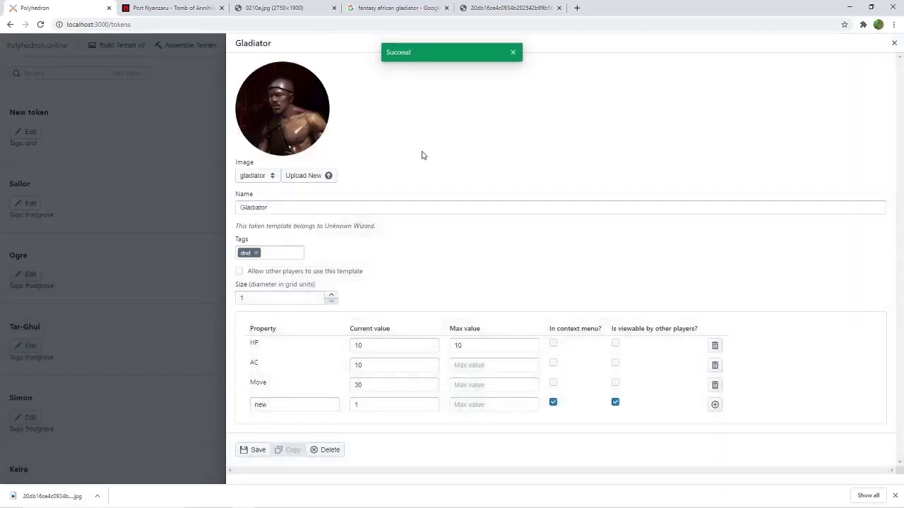
{"action": "left_click", "coordinate": [257, 449]}
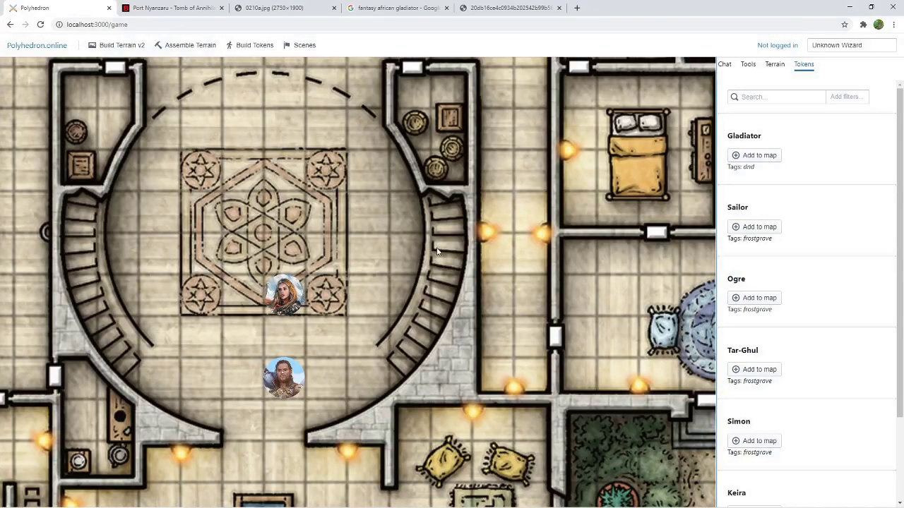
Add two Gladiator tokens and drag them side by side into the round hall's centre
{"action": "left_click", "coordinate": [759, 155]}
{"action": "left_click_drag", "start_coordinate": [359, 294], "coordinate": [286, 216]}
{"action": "left_click", "coordinate": [759, 156]}
{"action": "left_click_drag", "start_coordinate": [360, 293], "coordinate": [371, 252]}
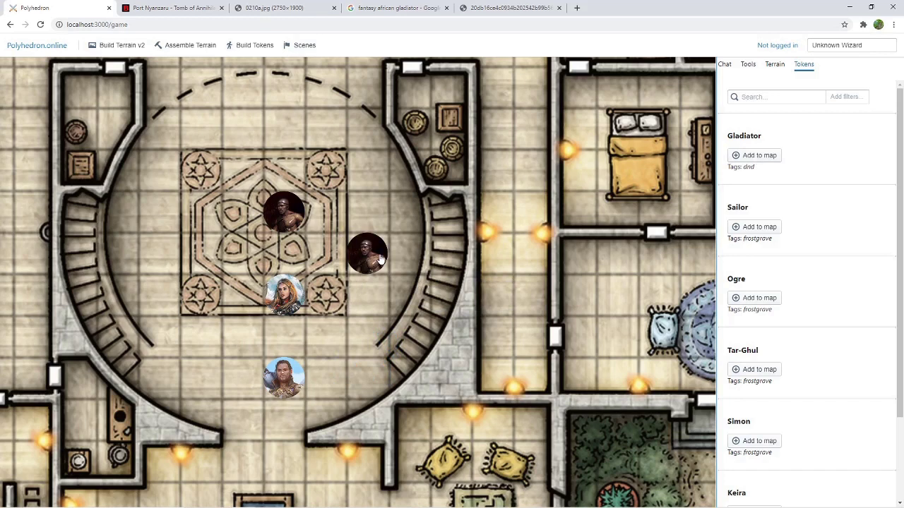